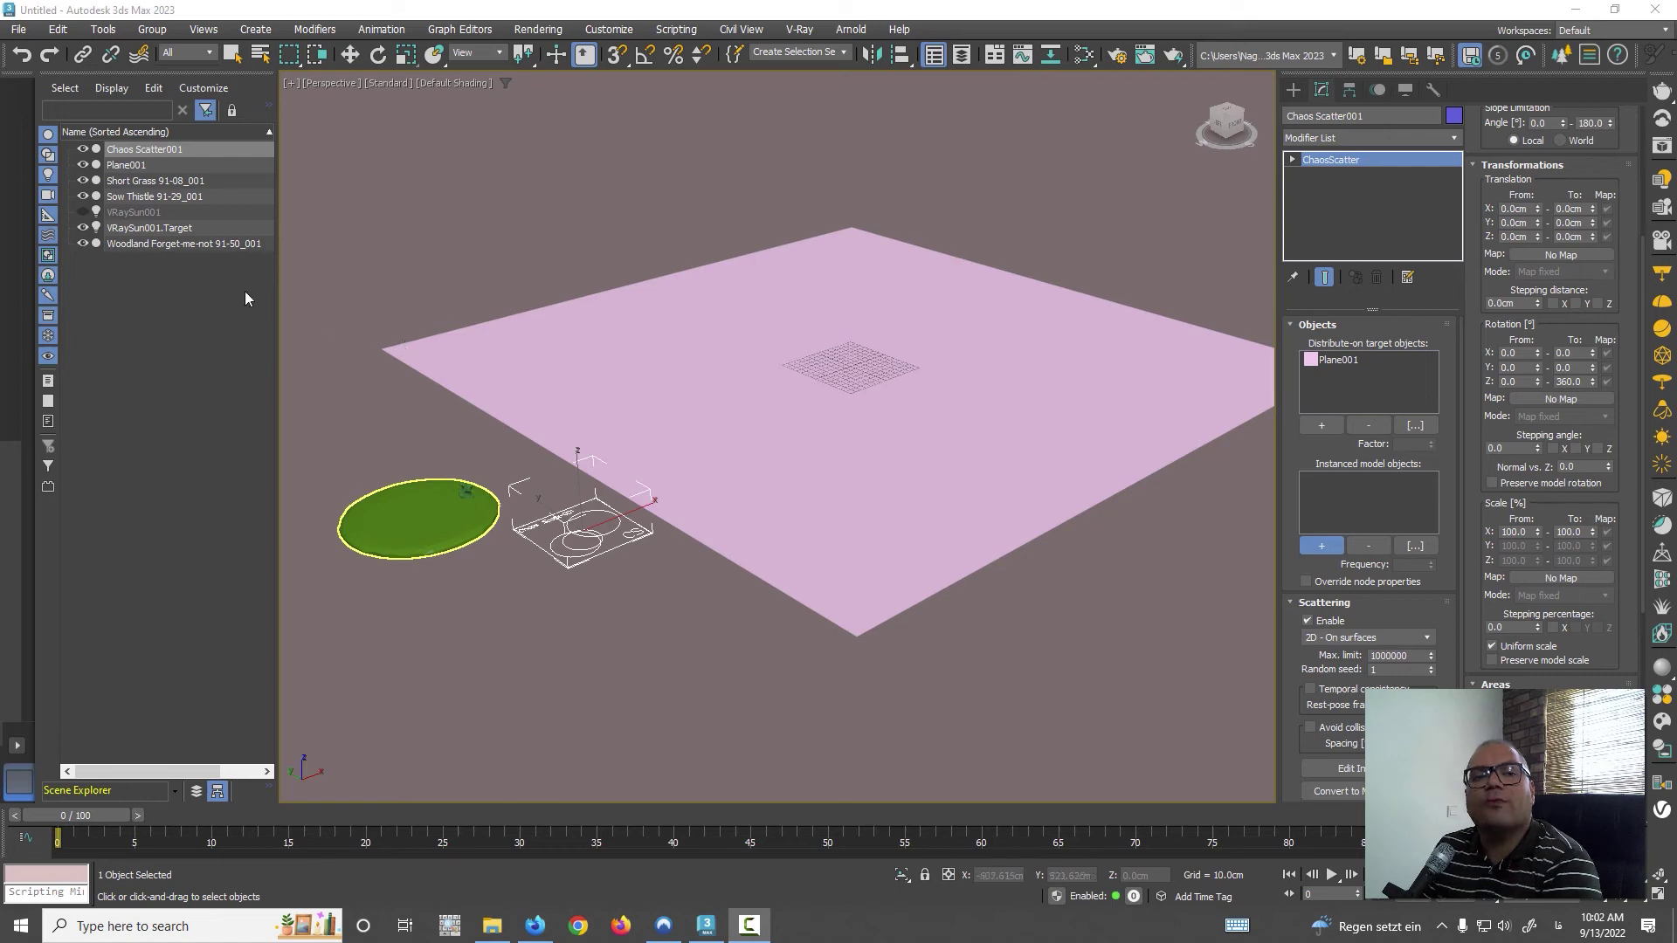
Add forget-me-not, sow thistle and short grass as scattered models, then start an interactive V-Ray render.
click(149, 243)
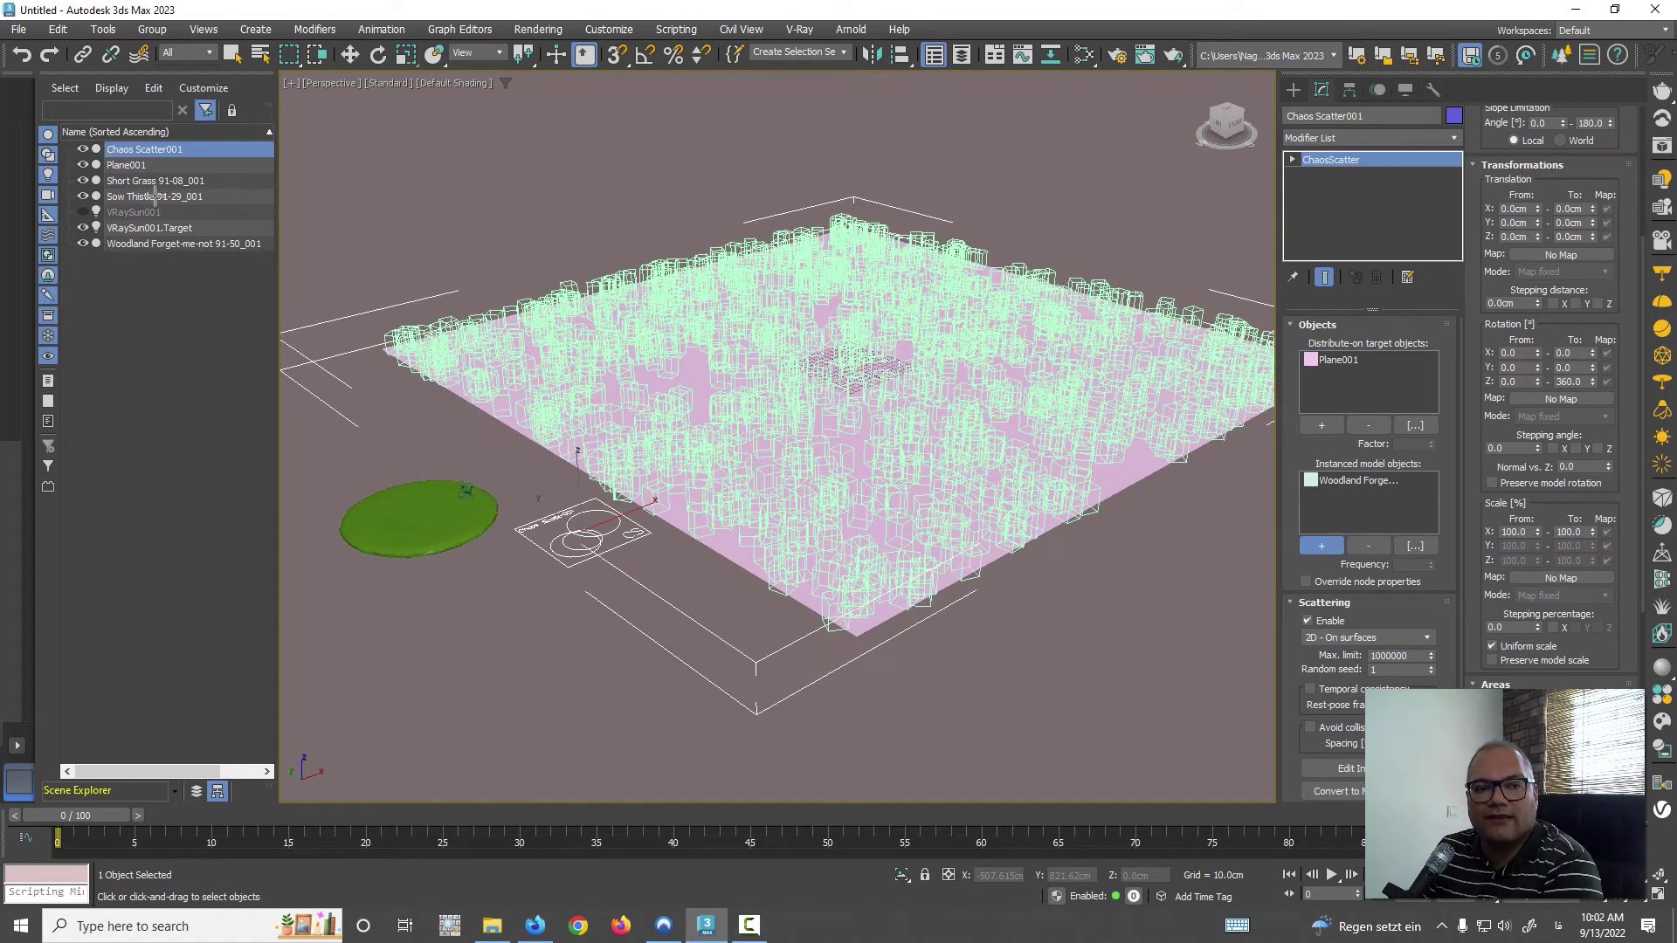
click(154, 181)
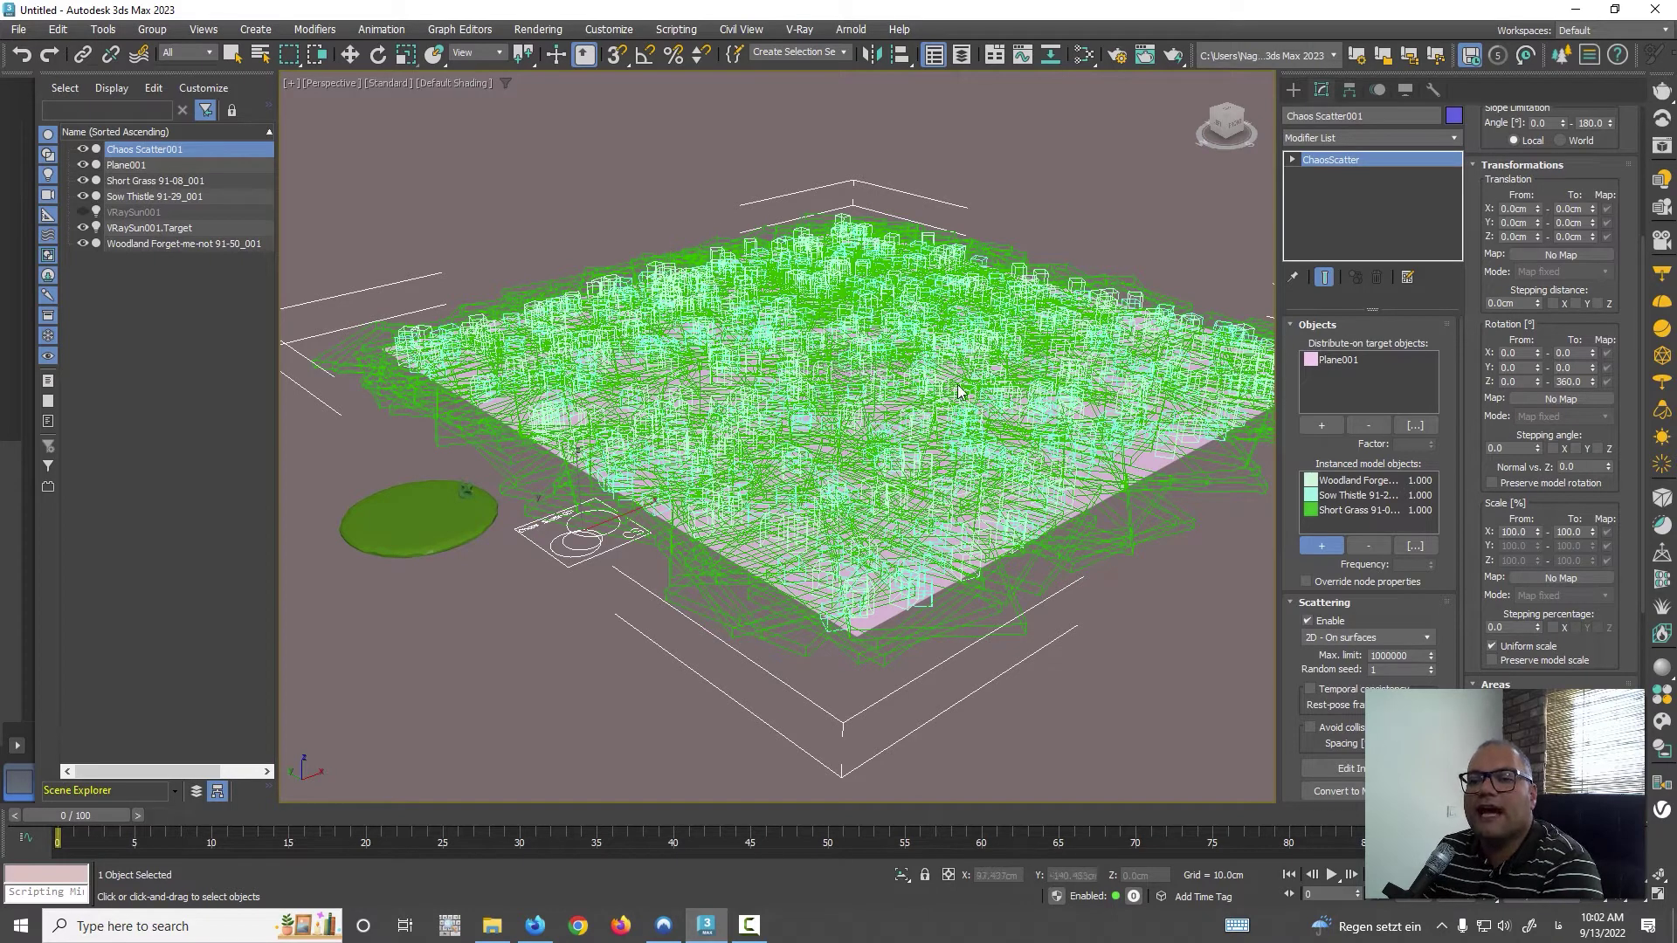
click(1662, 146)
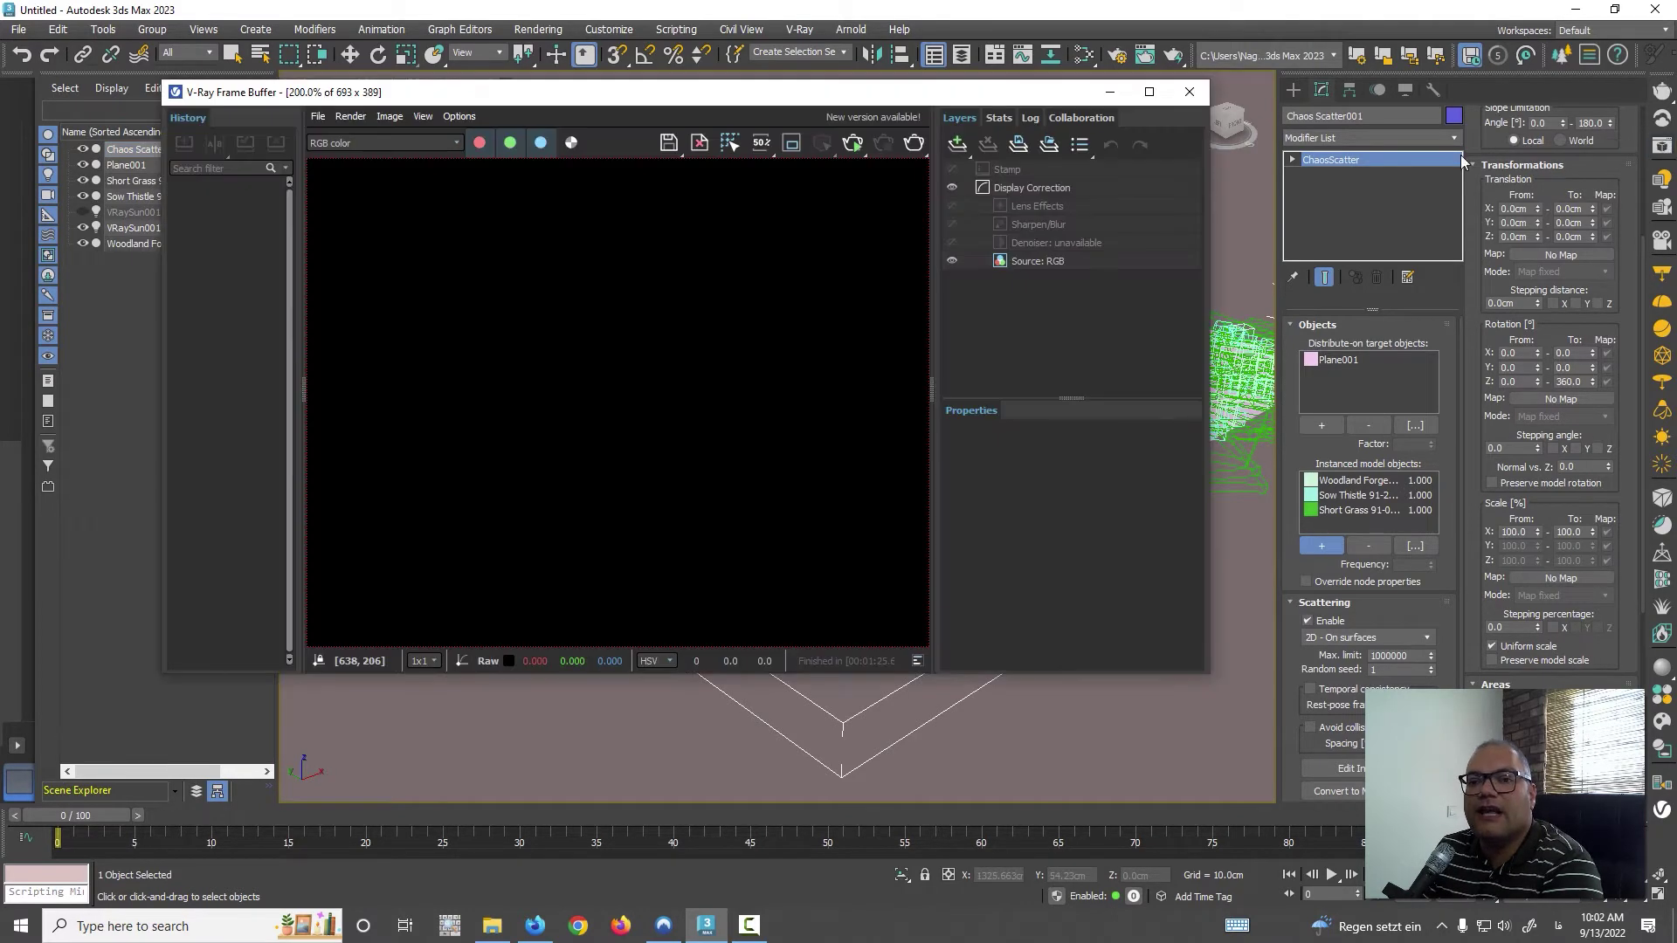
click(852, 147)
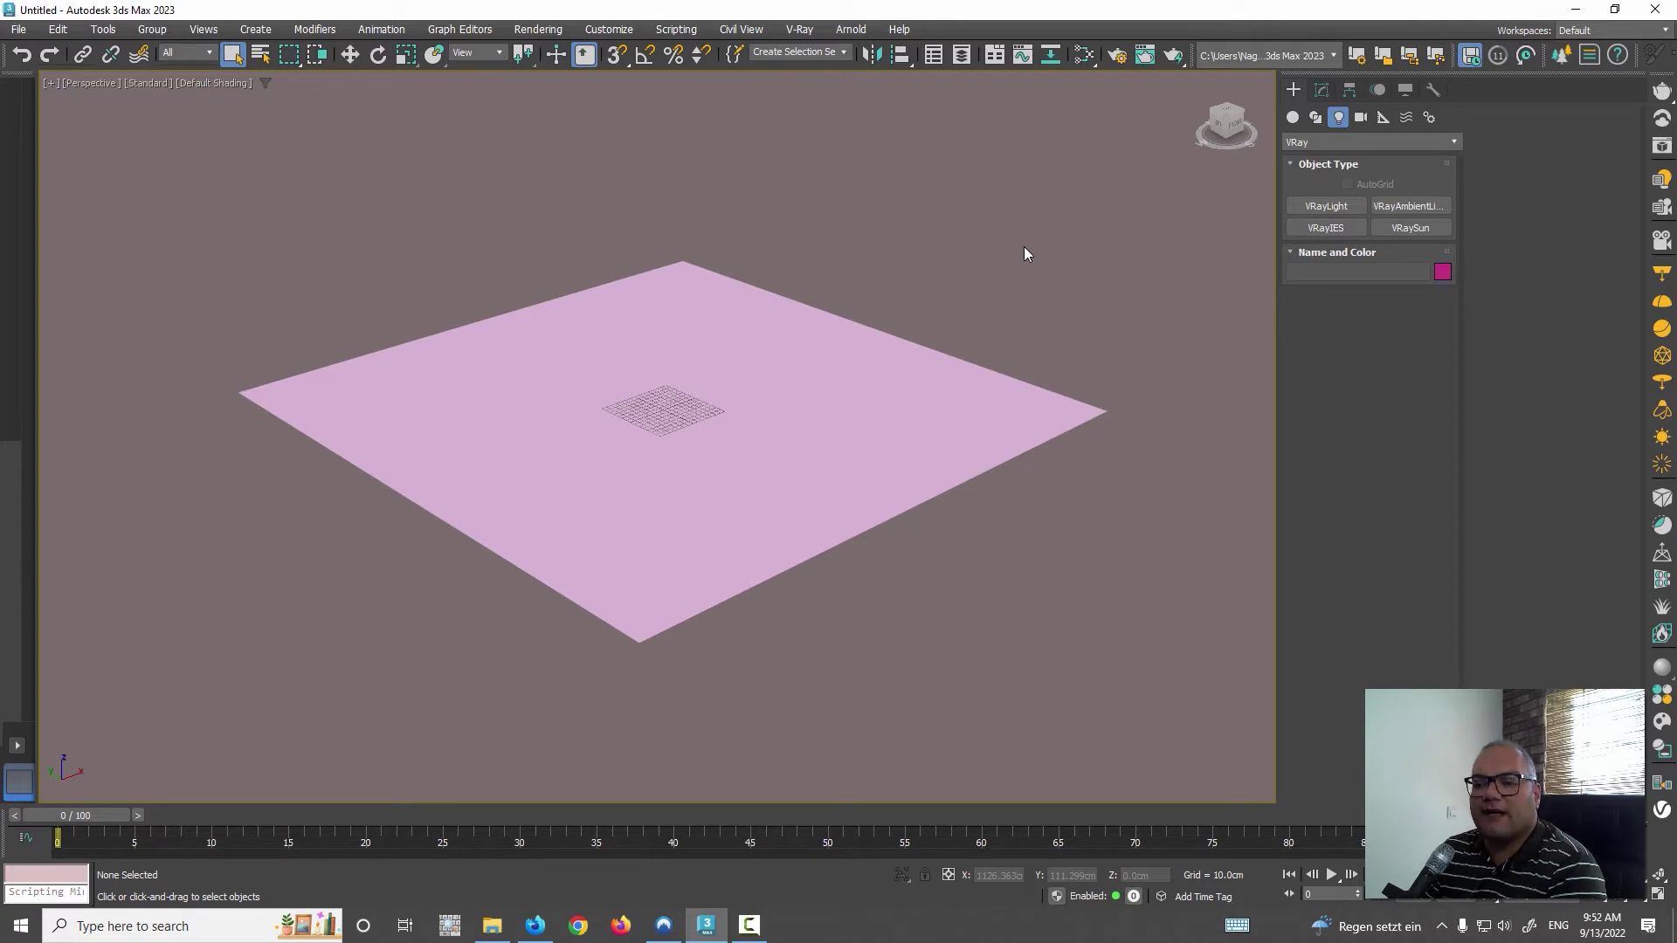
Open the Chaos Cosmos Browser from the V-Ray toolbar and move its window further right.
click(1665, 721)
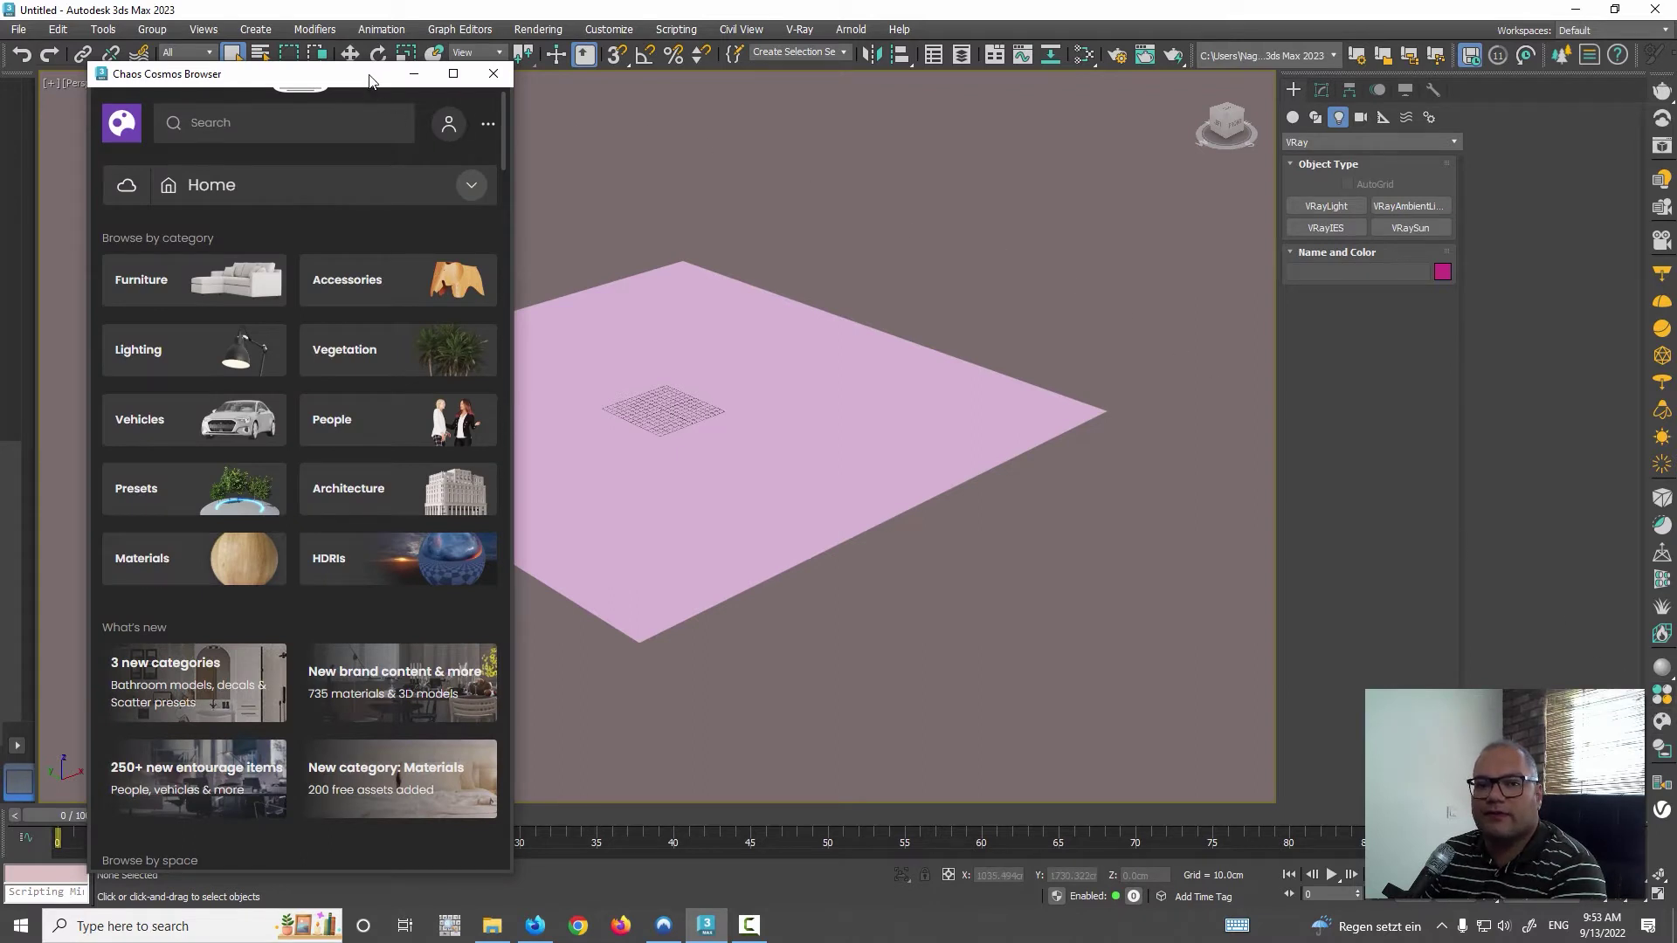
drag(369, 76, 485, 66)
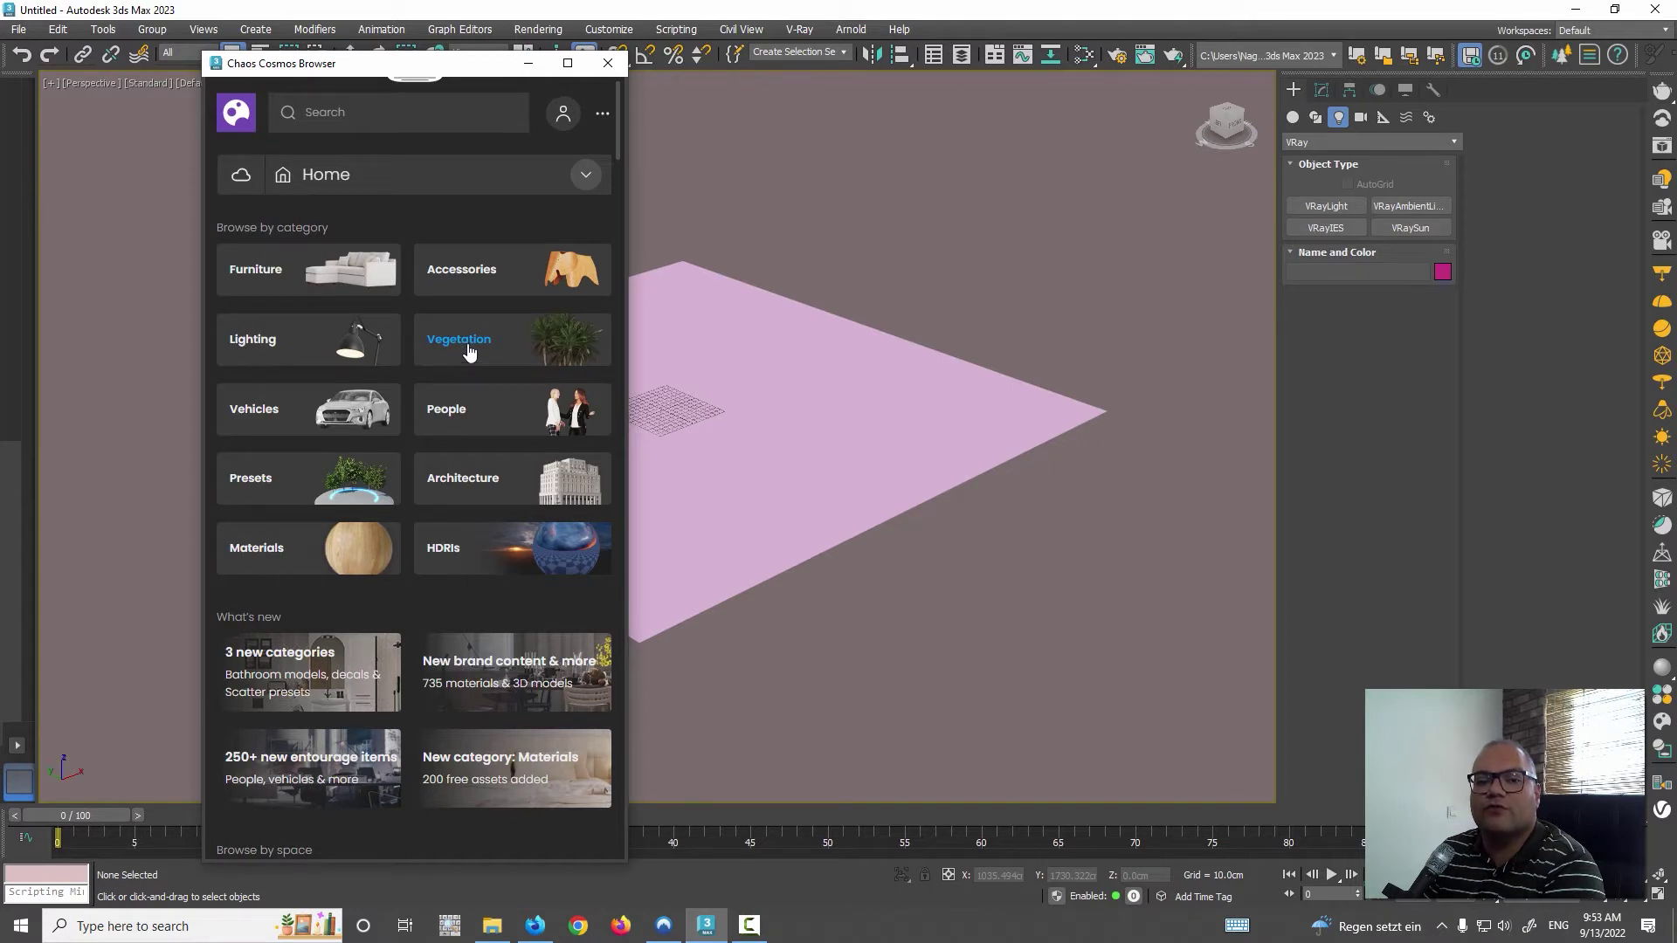
Browse the Cosmos Presets, then expand Vegetation in the category list.
click(282, 480)
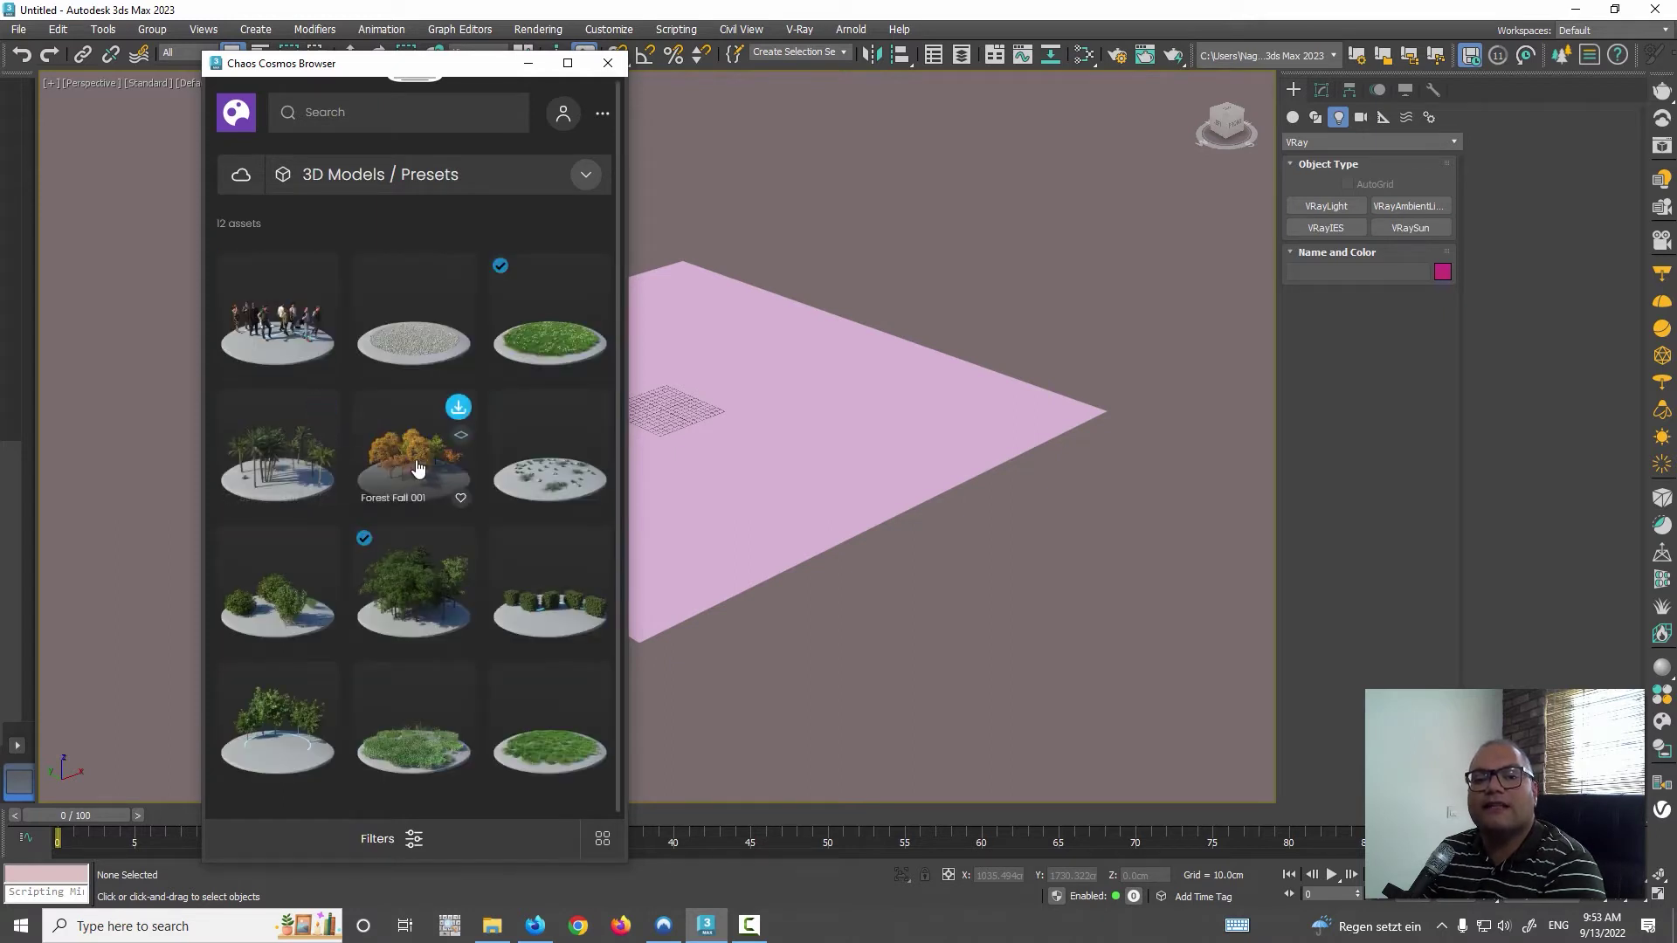
mouse_move(412, 453)
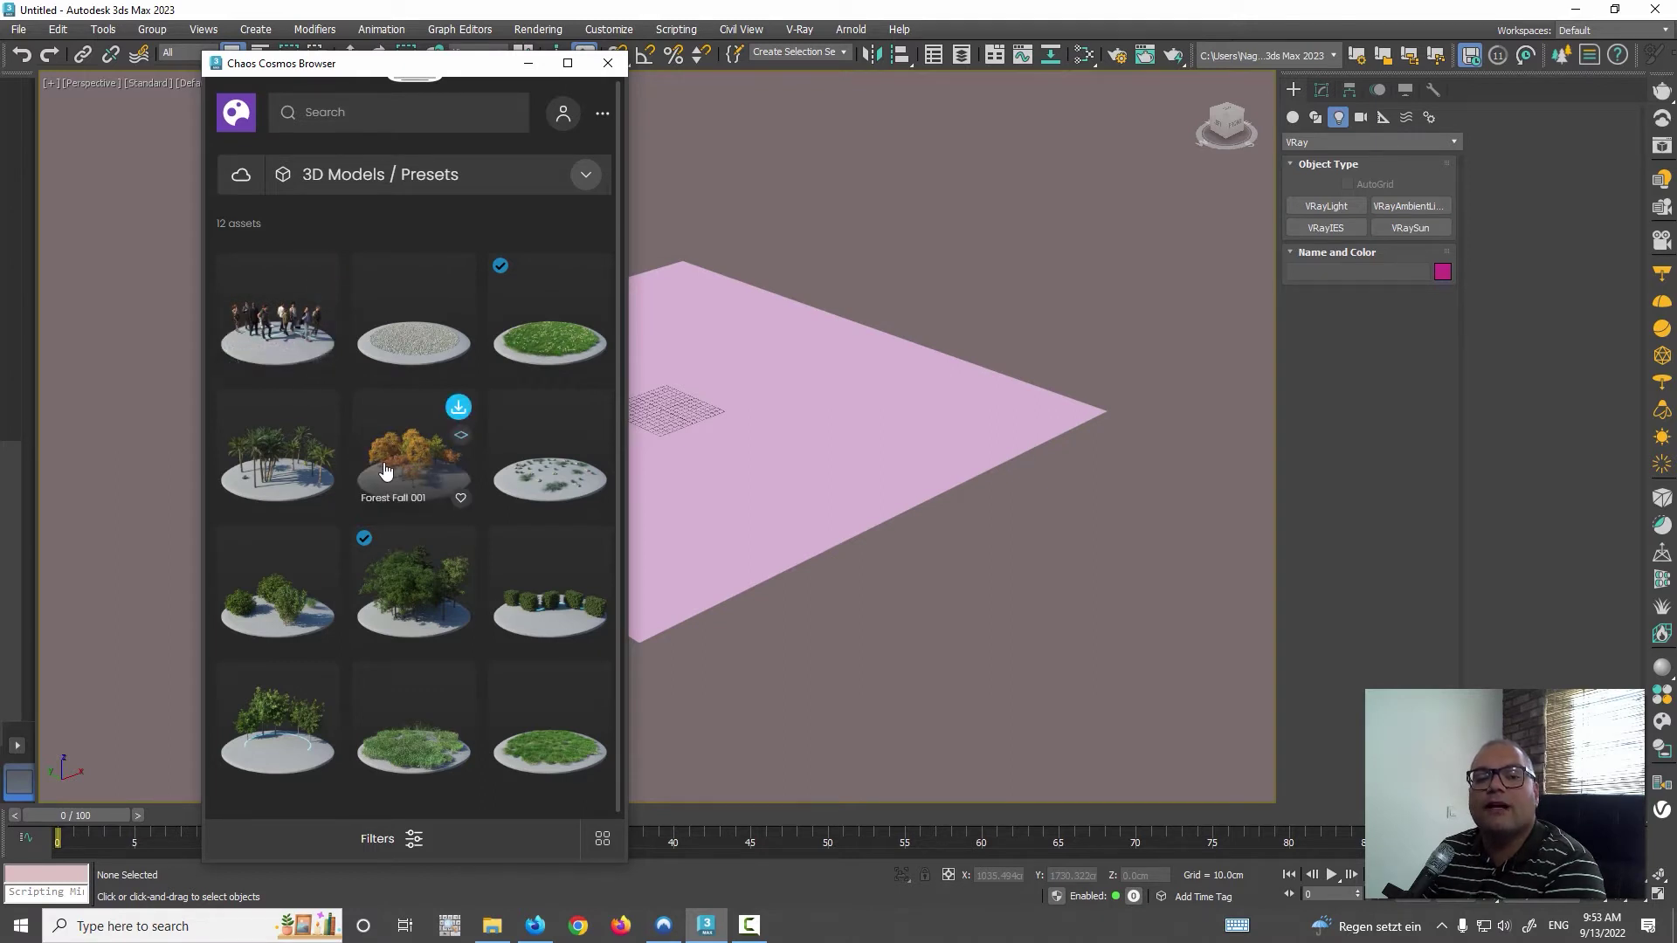
scroll(385, 471, down, 1)
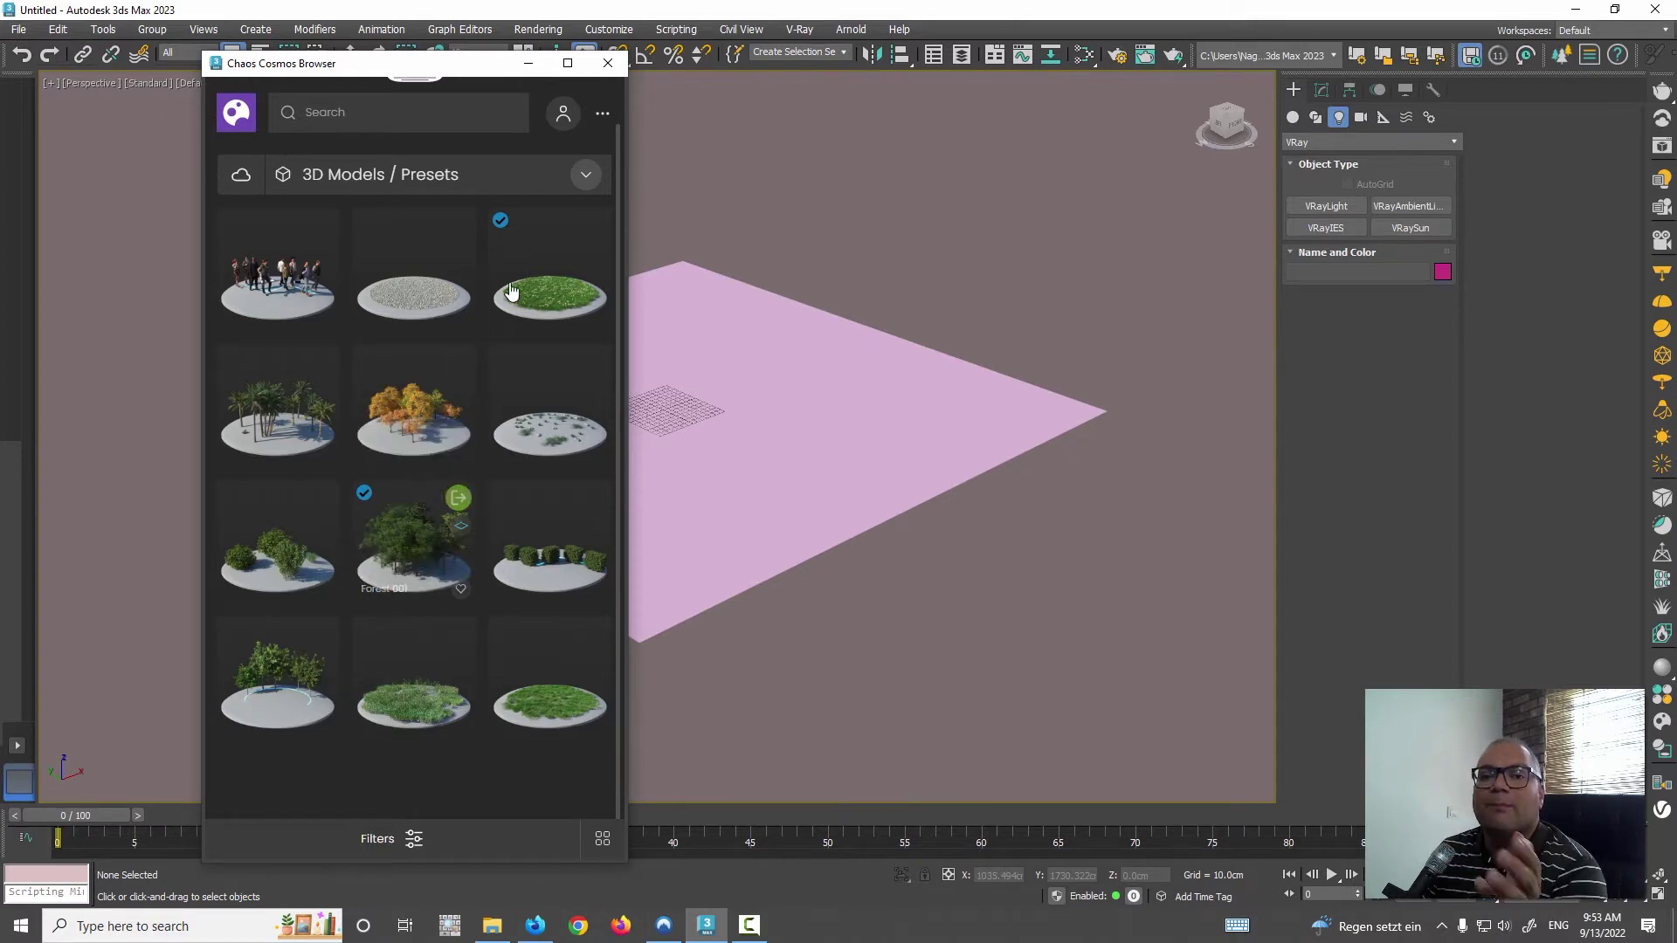
click(585, 175)
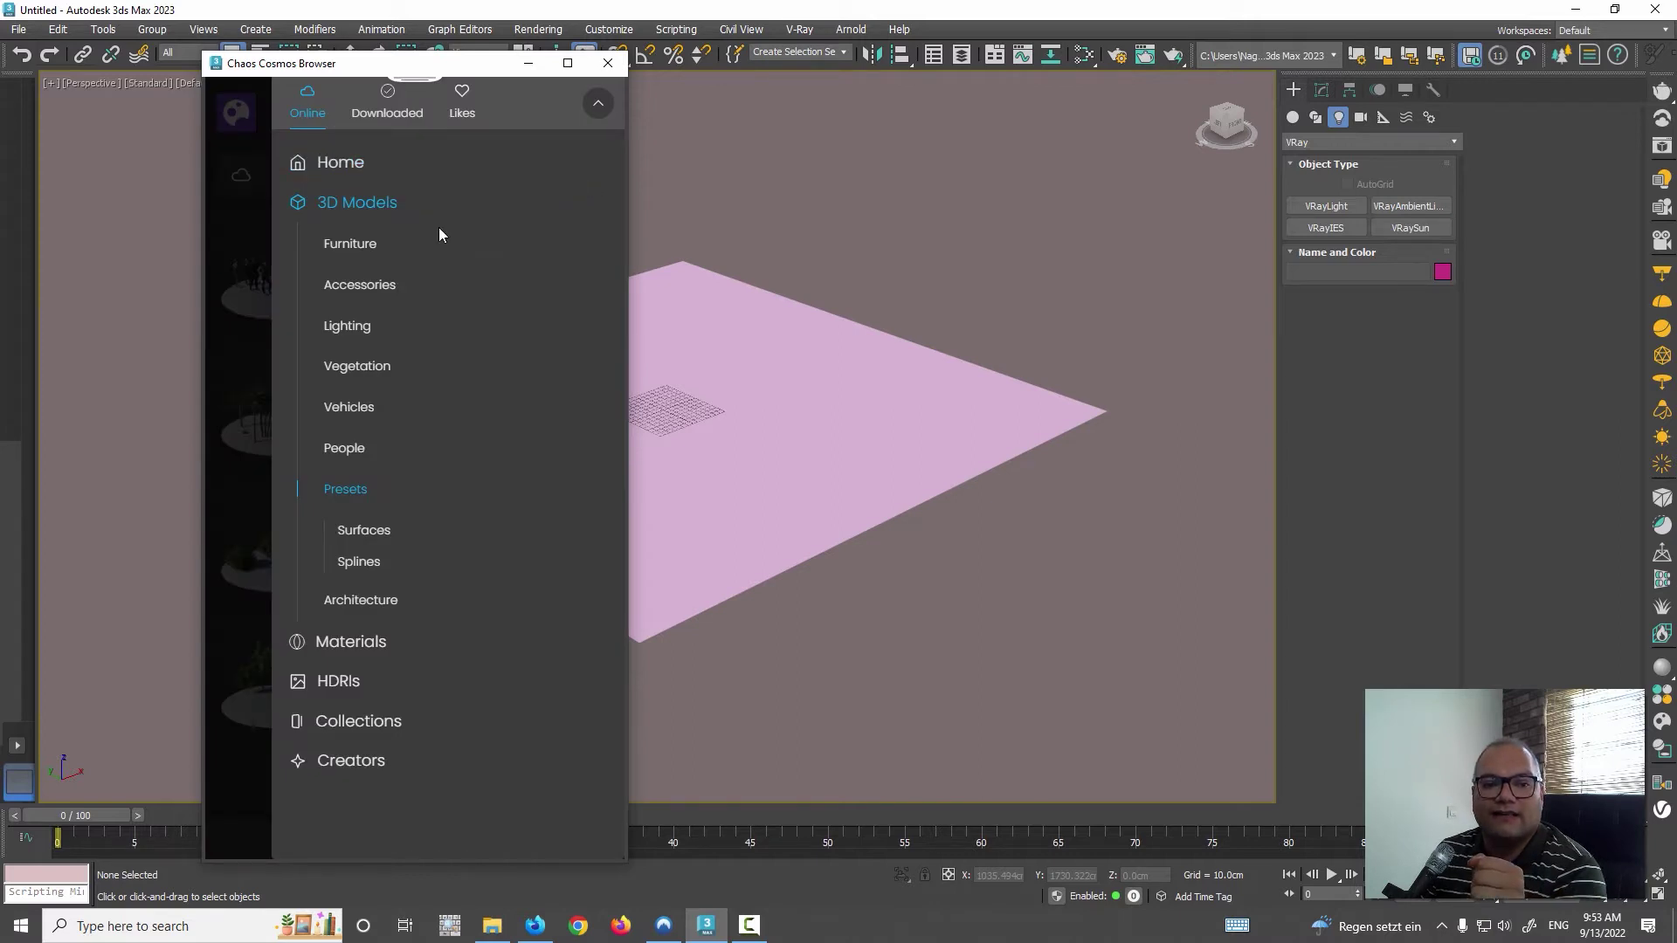
click(357, 366)
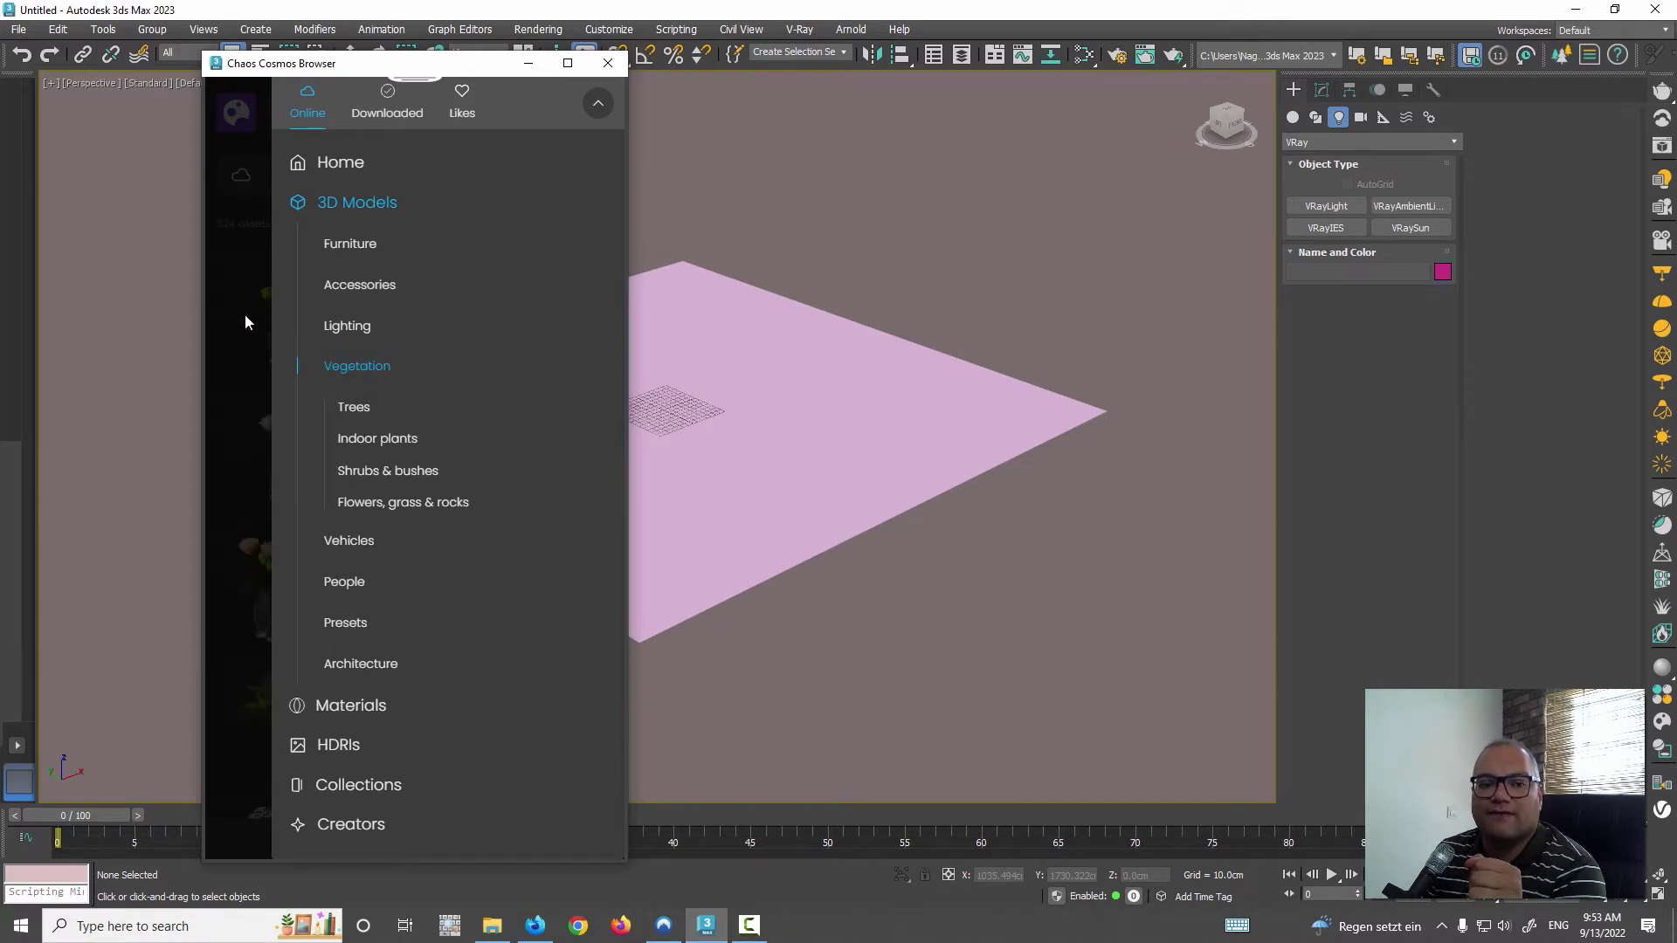
List all Vegetation models and import Woodland Forget-me-not 91-50.
click(245, 312)
scroll(375, 463, down, 1)
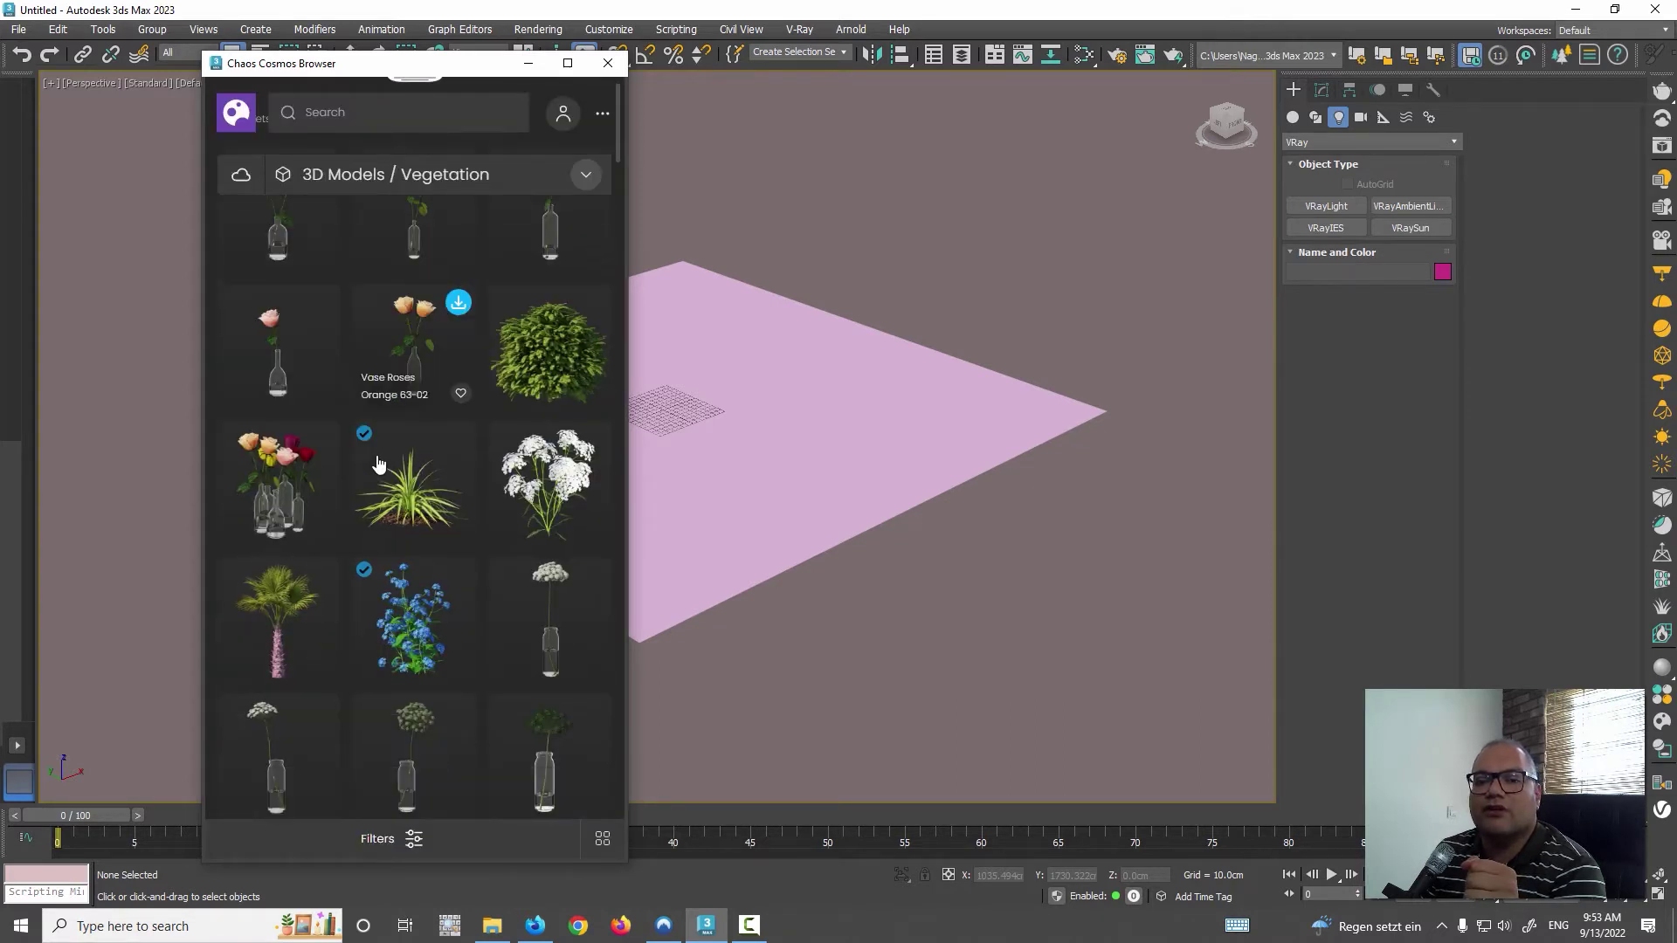
scroll(379, 463, down, 2)
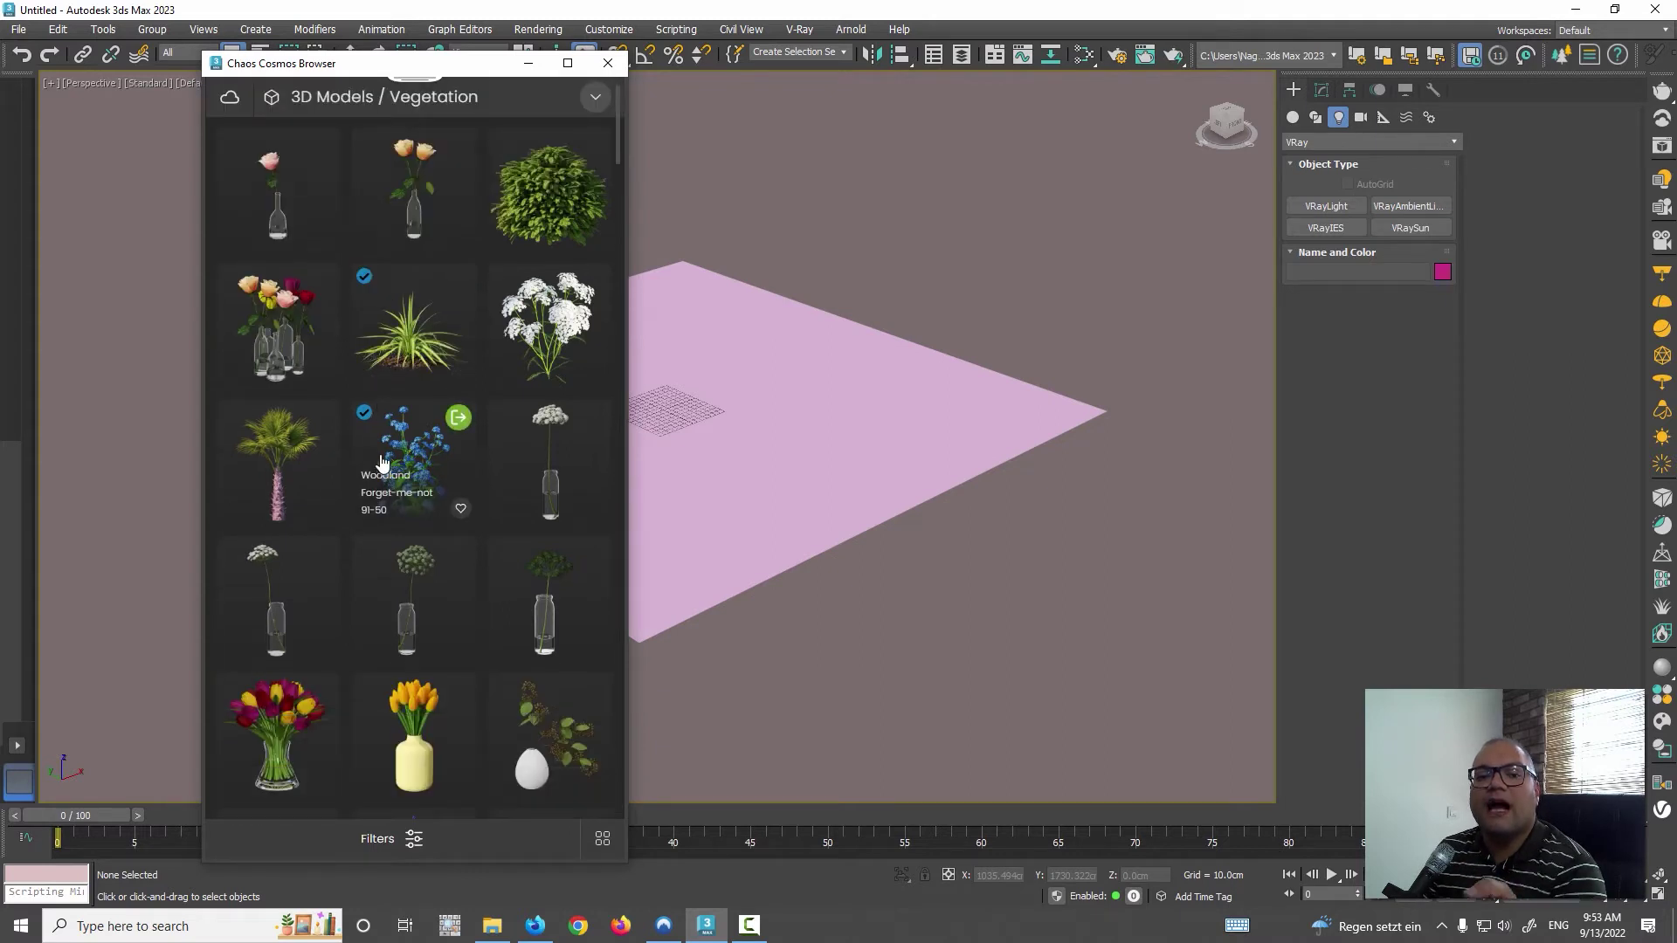
click(457, 424)
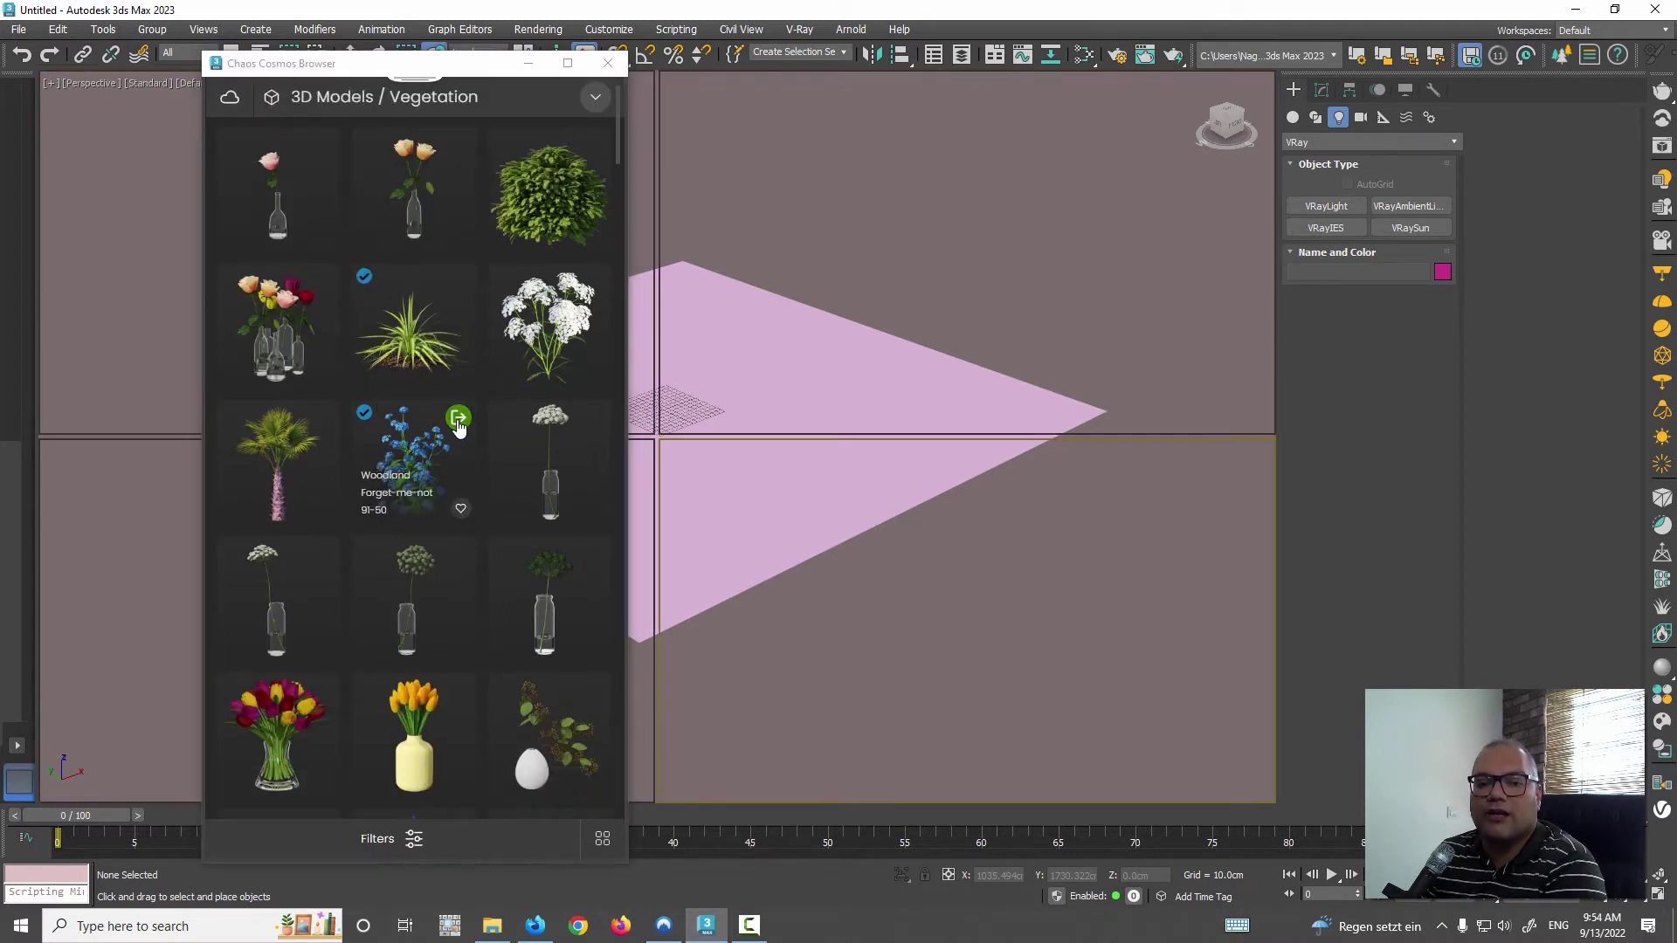
Import Sow Thistle 91-29 and Short Grass 91-08, then close the Cosmos browser.
scroll(398, 451, down, 2)
scroll(398, 452, down, 3)
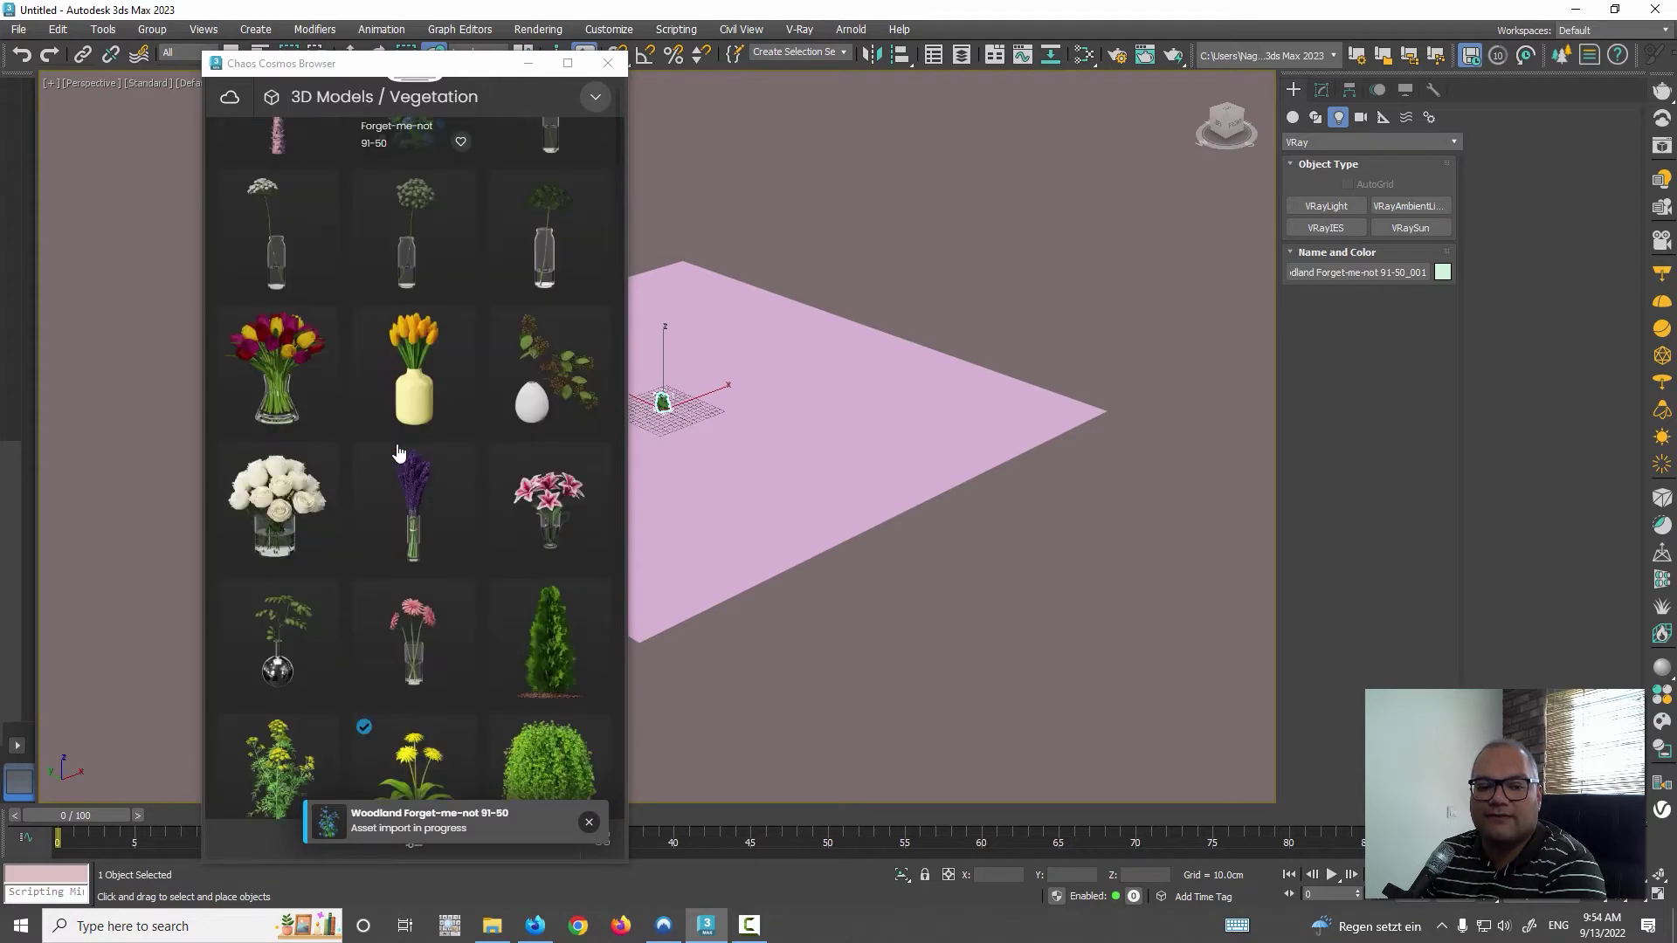
scroll(400, 454, down, 2)
scroll(400, 455, down, 2)
click(458, 418)
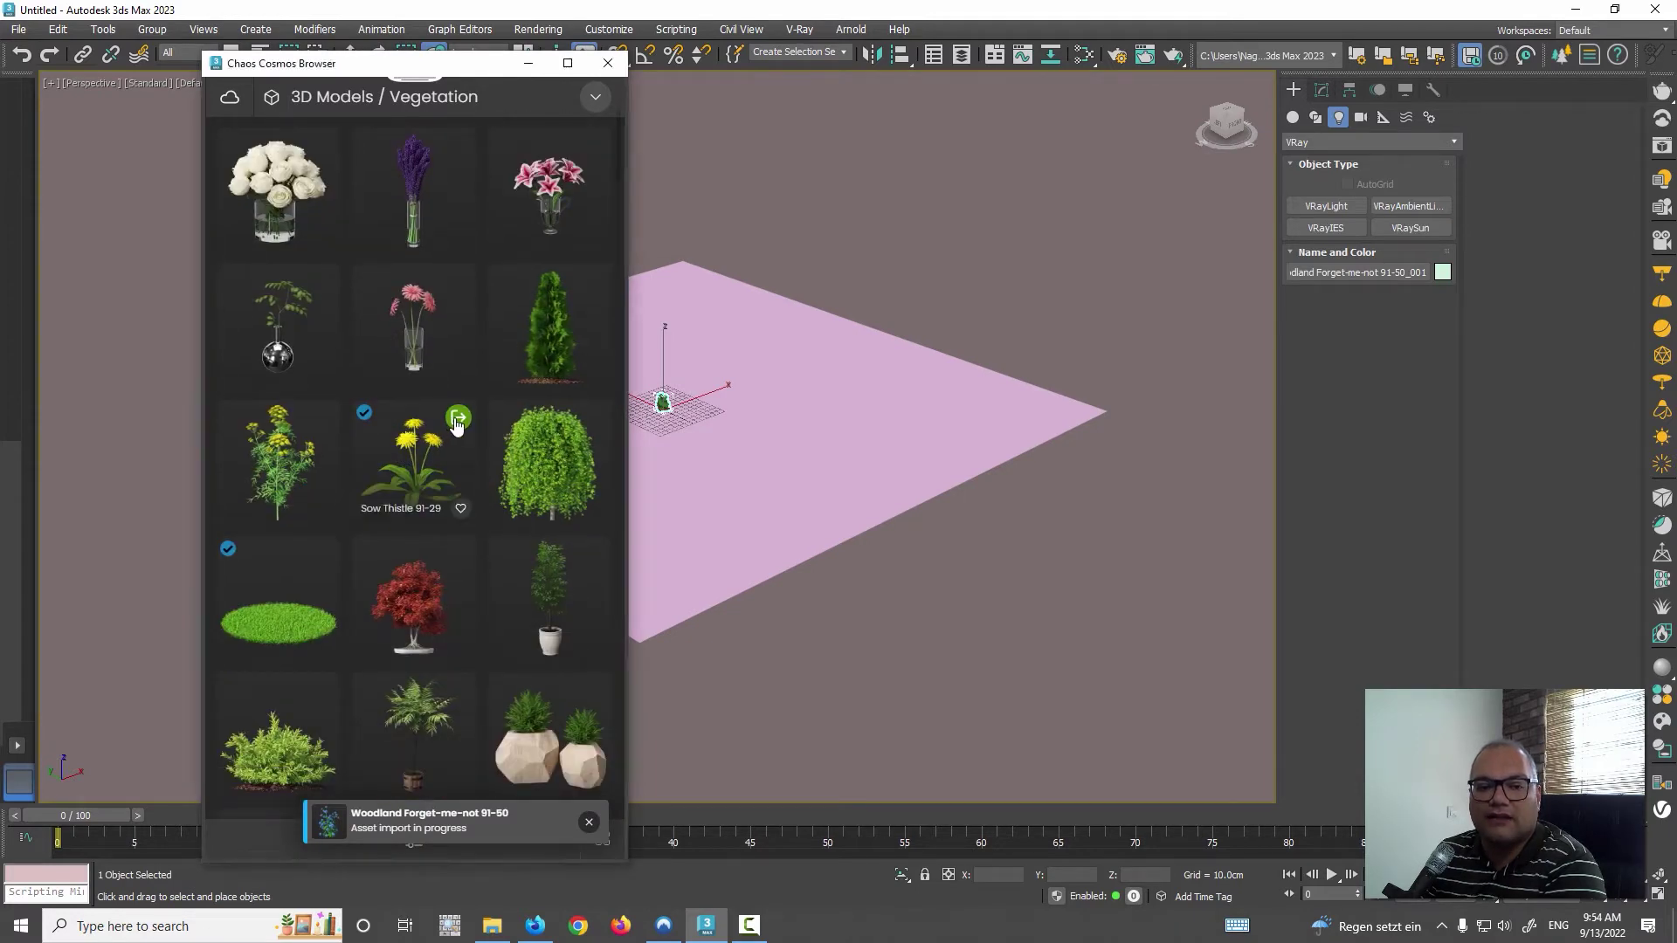
scroll(448, 421, down, 2)
scroll(448, 421, down, 2)
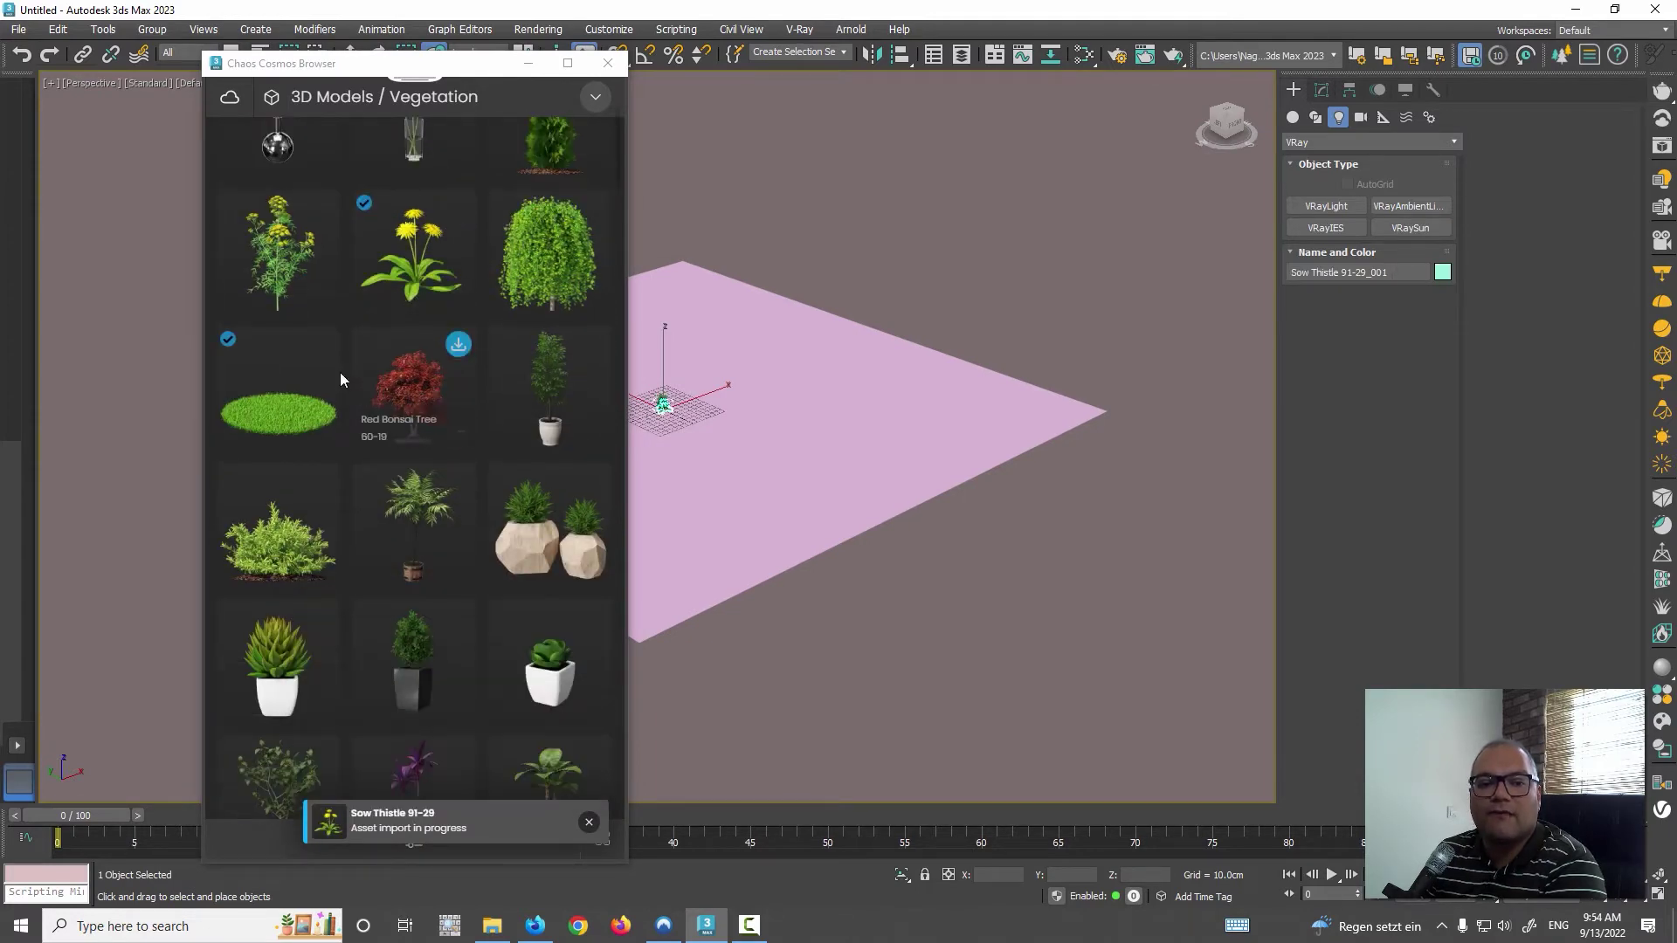
click(322, 346)
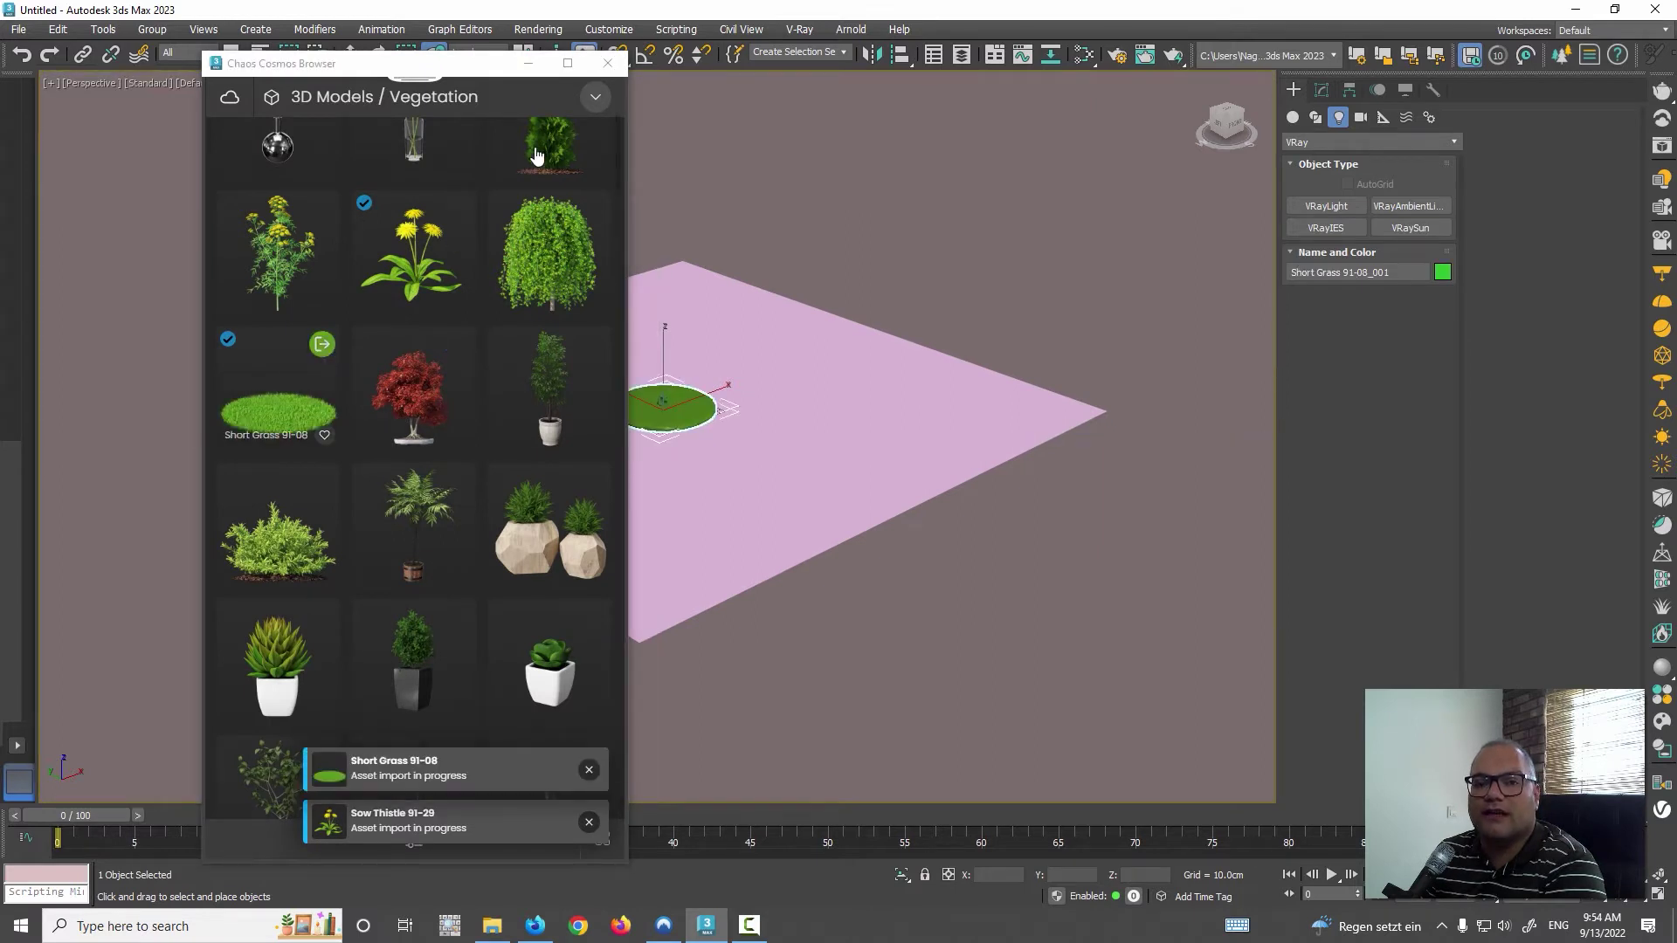
click(617, 73)
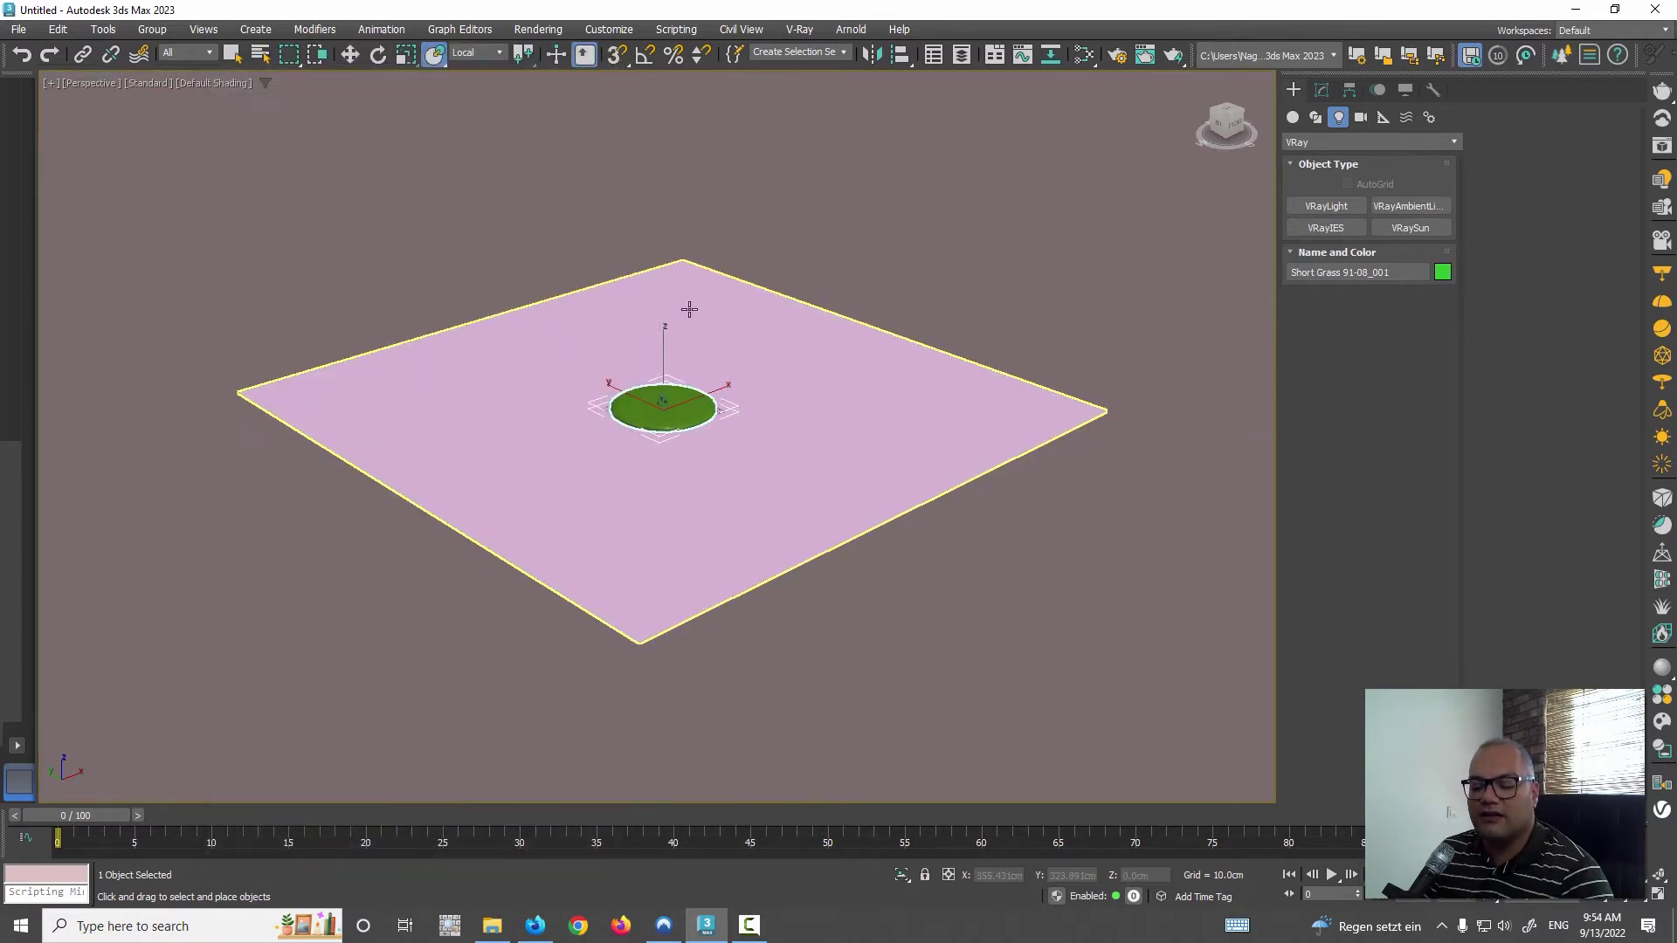
Move the grass patch and the leftover plant together beside the plane's lower-left edge.
key(w)
drag(706, 395, 332, 533)
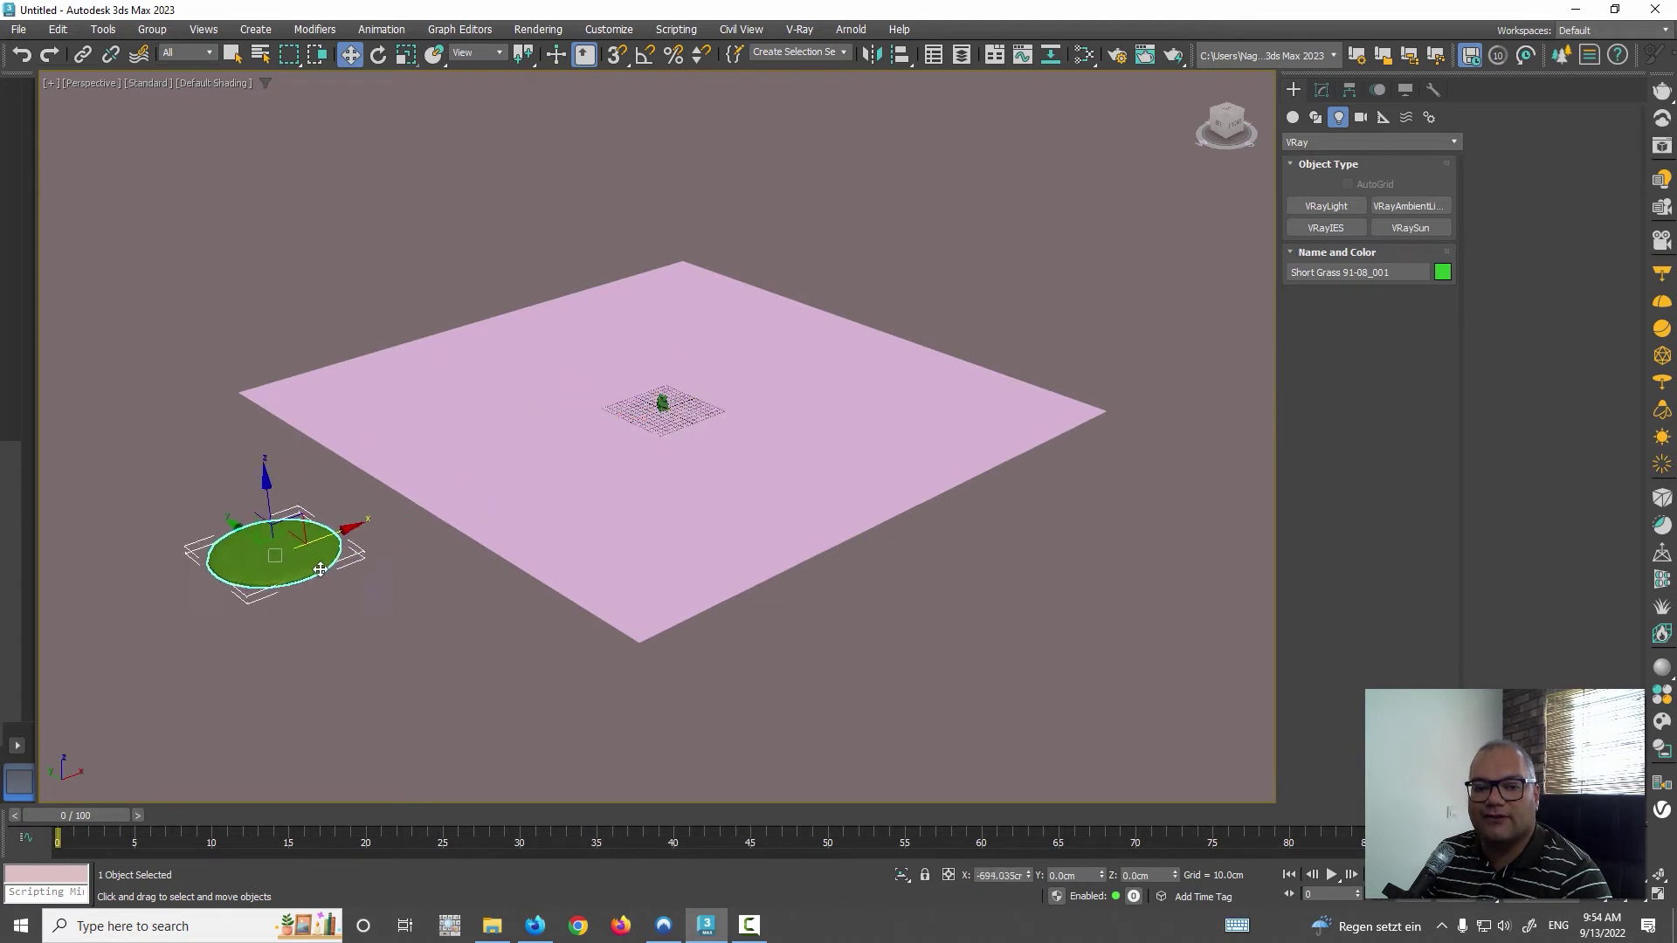
key(q)
mouse_move(503, 255)
mouse_down()
mouse_move(712, 449)
mouse_move(361, 473)
mouse_move(375, 464)
mouse_up()
key(w)
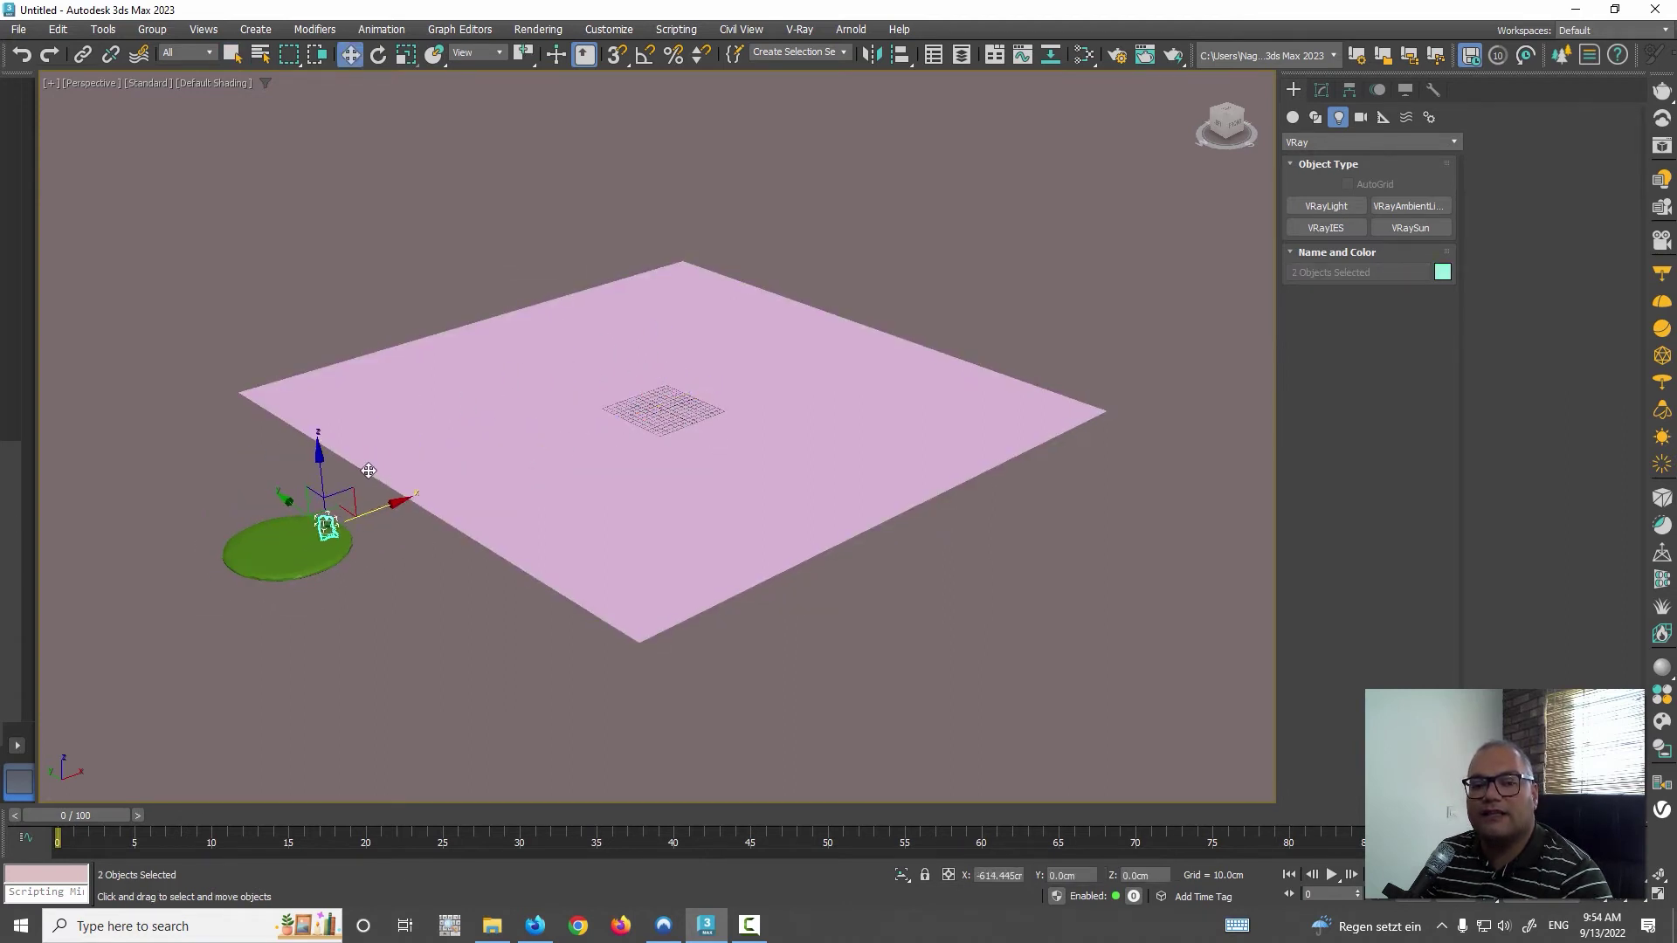
key(q)
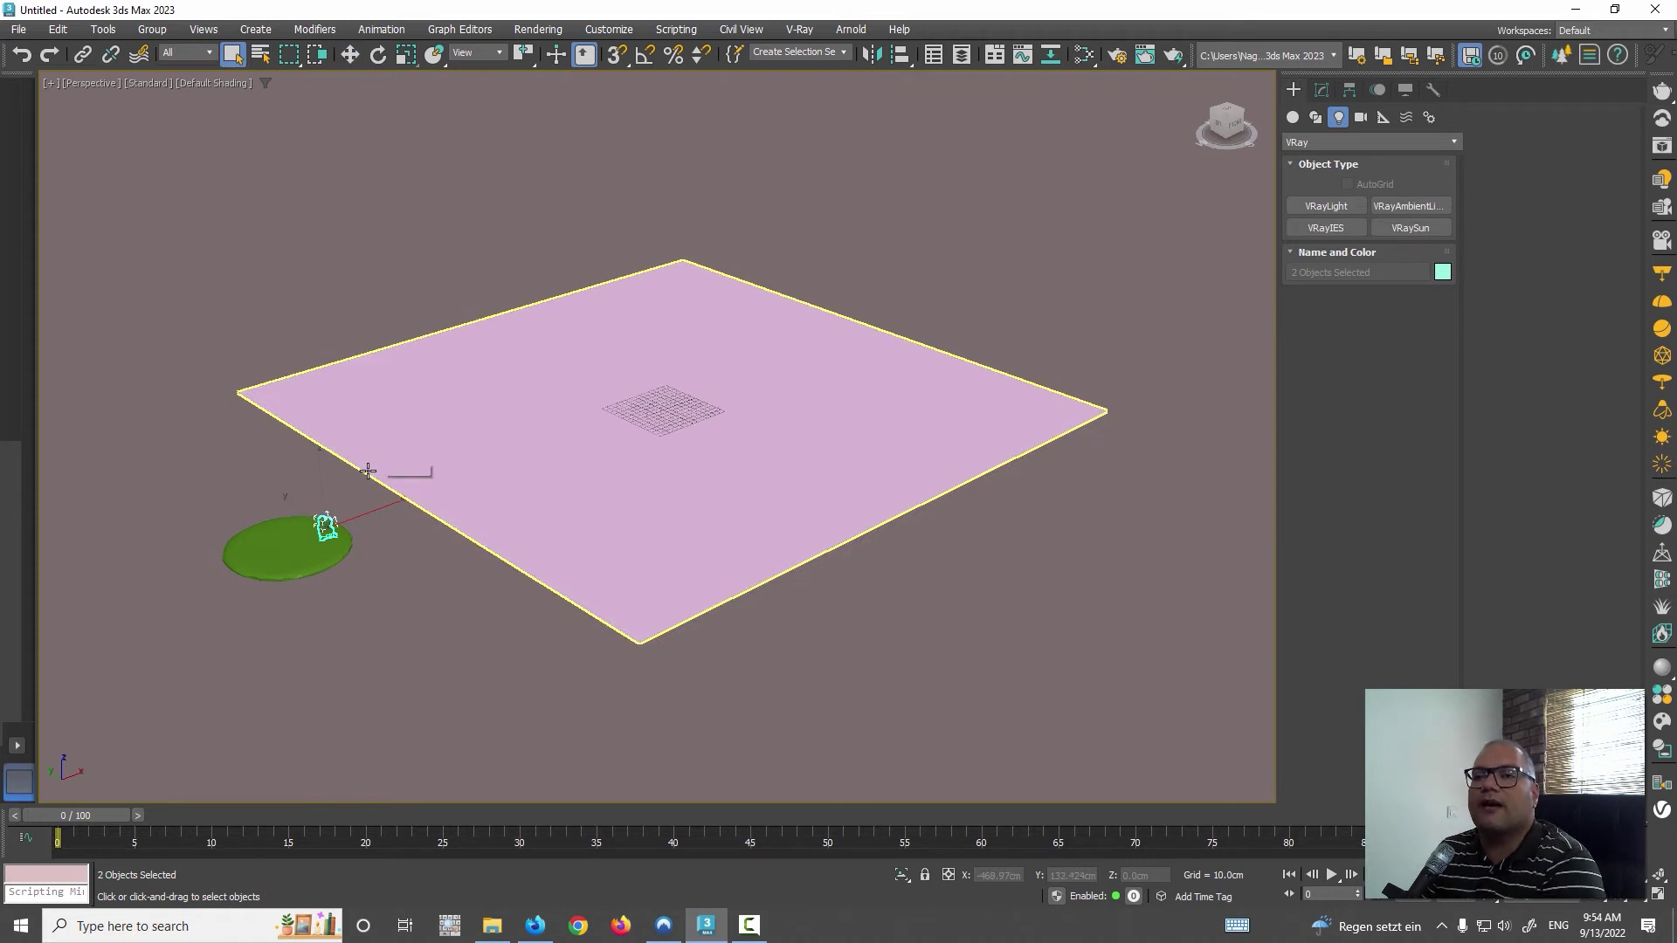
Place a ChaosScatter001 object beside the plane and bring up its settings in the Modify panel.
click(1561, 59)
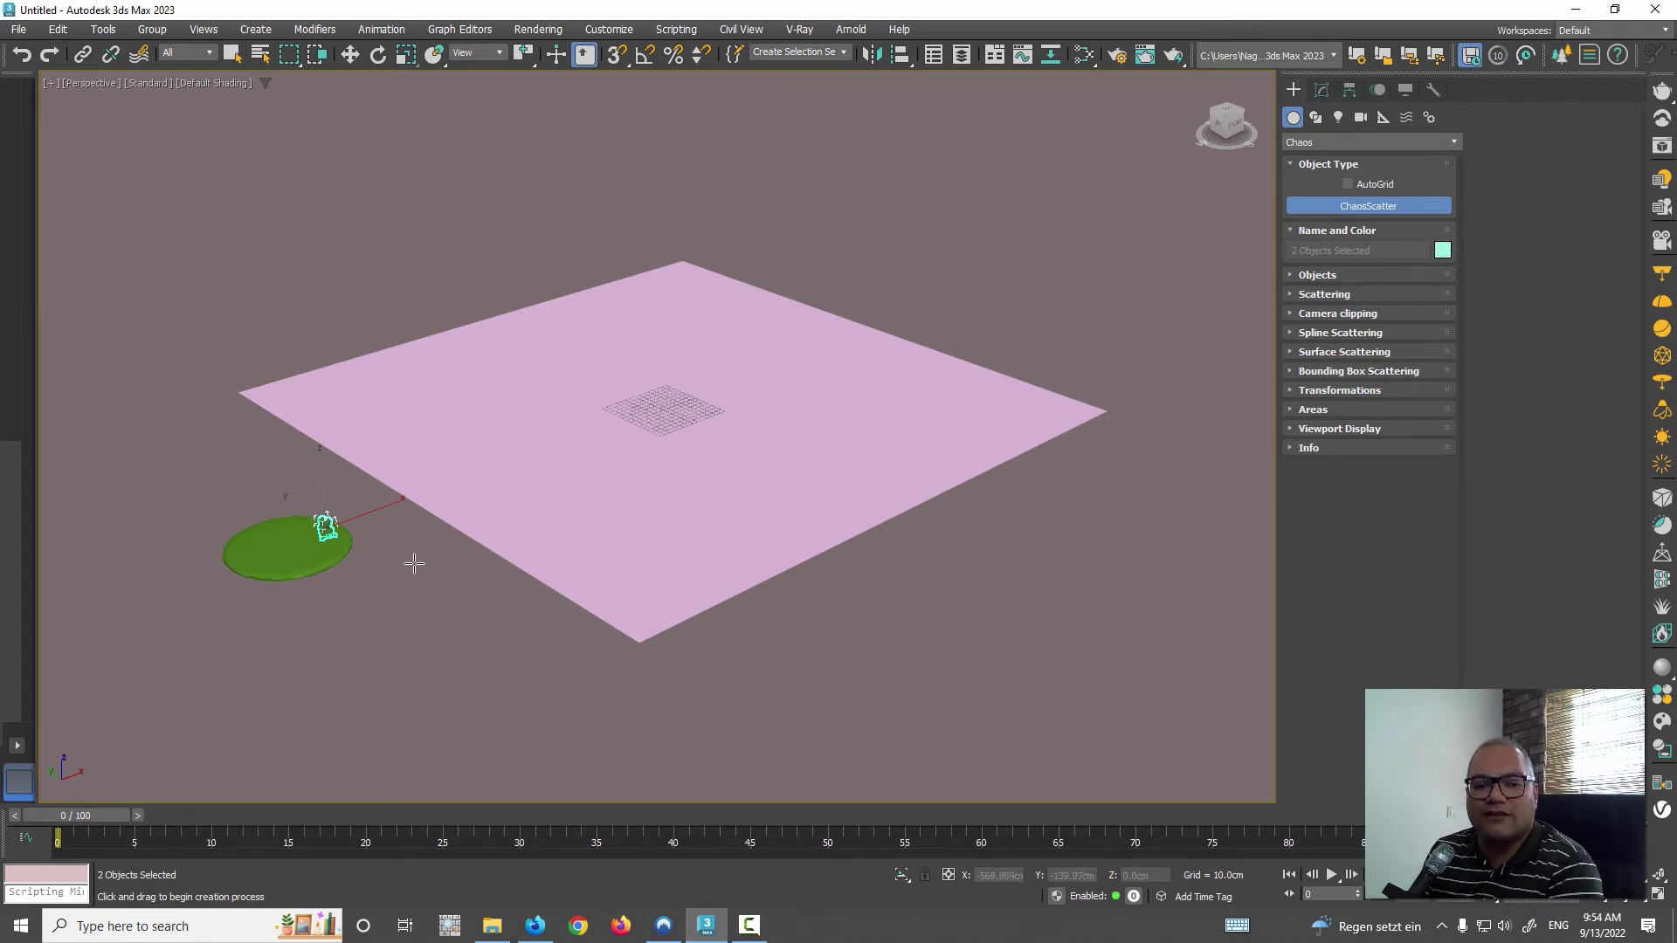
click(424, 563)
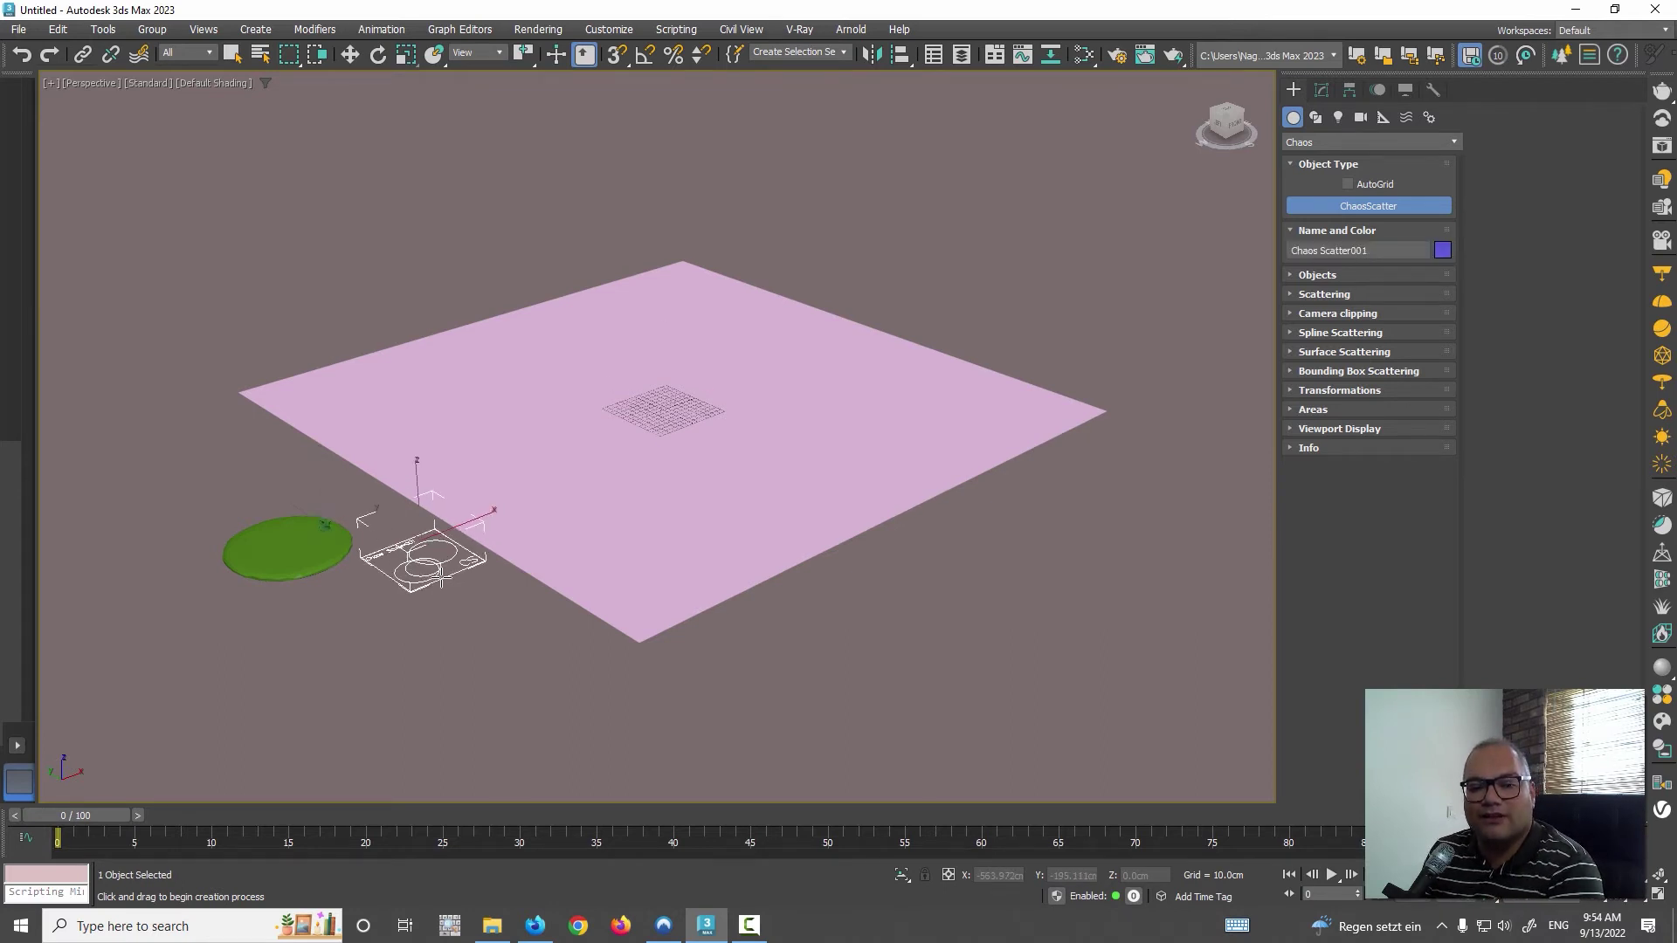
scroll(440, 576, up, 2)
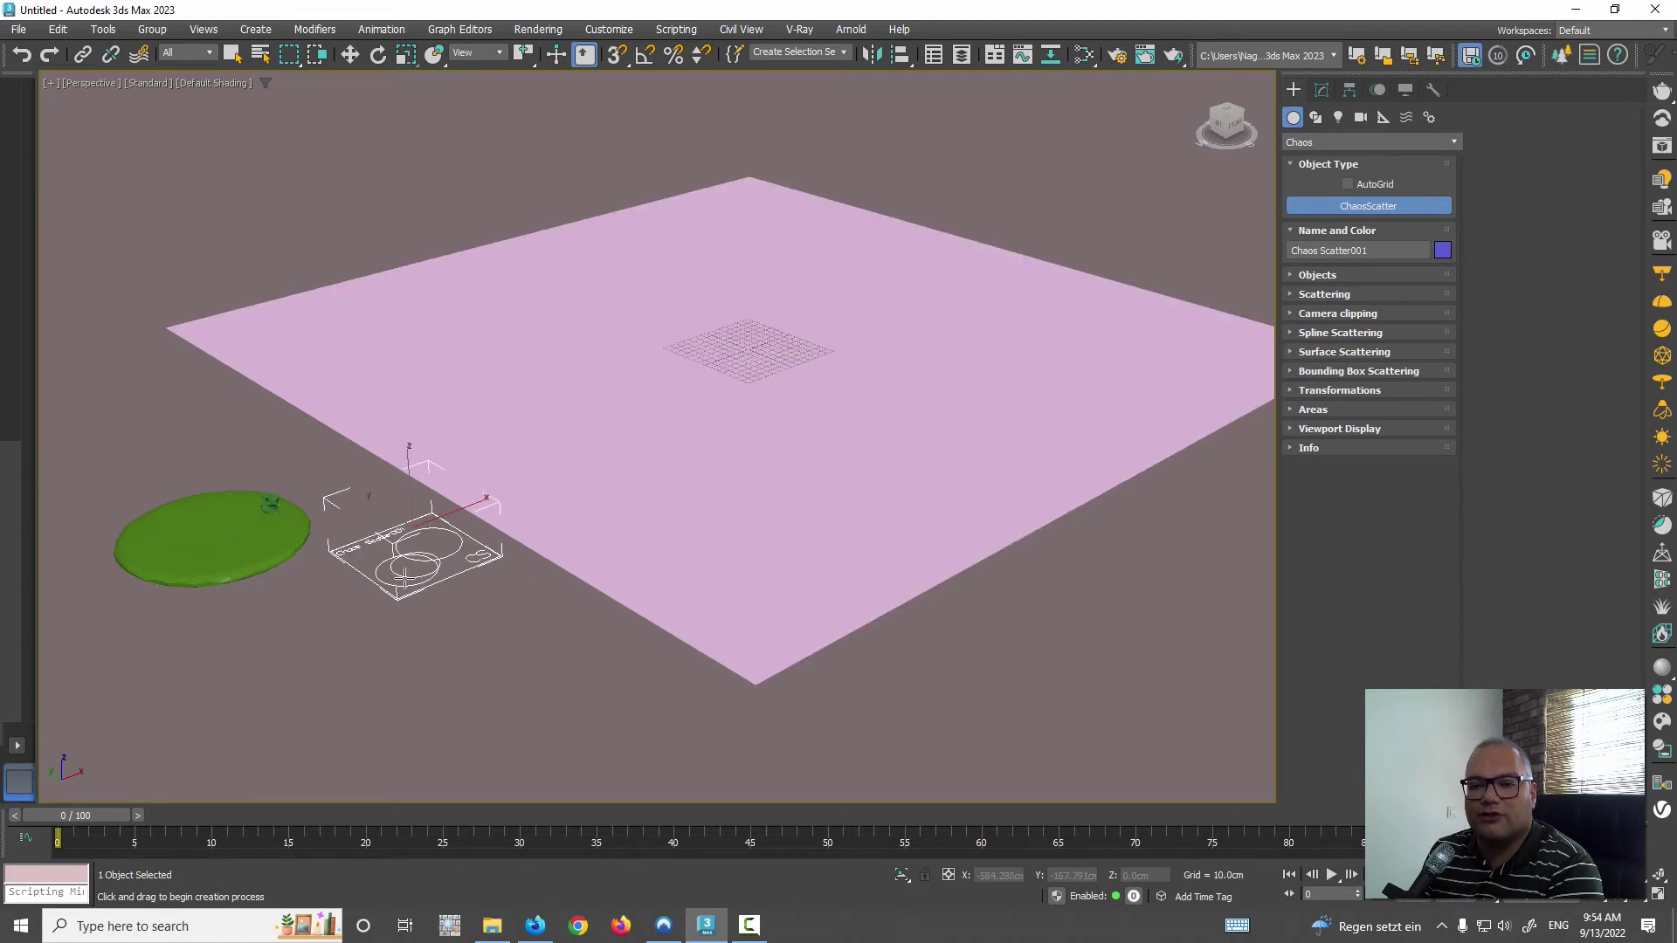
click(1323, 91)
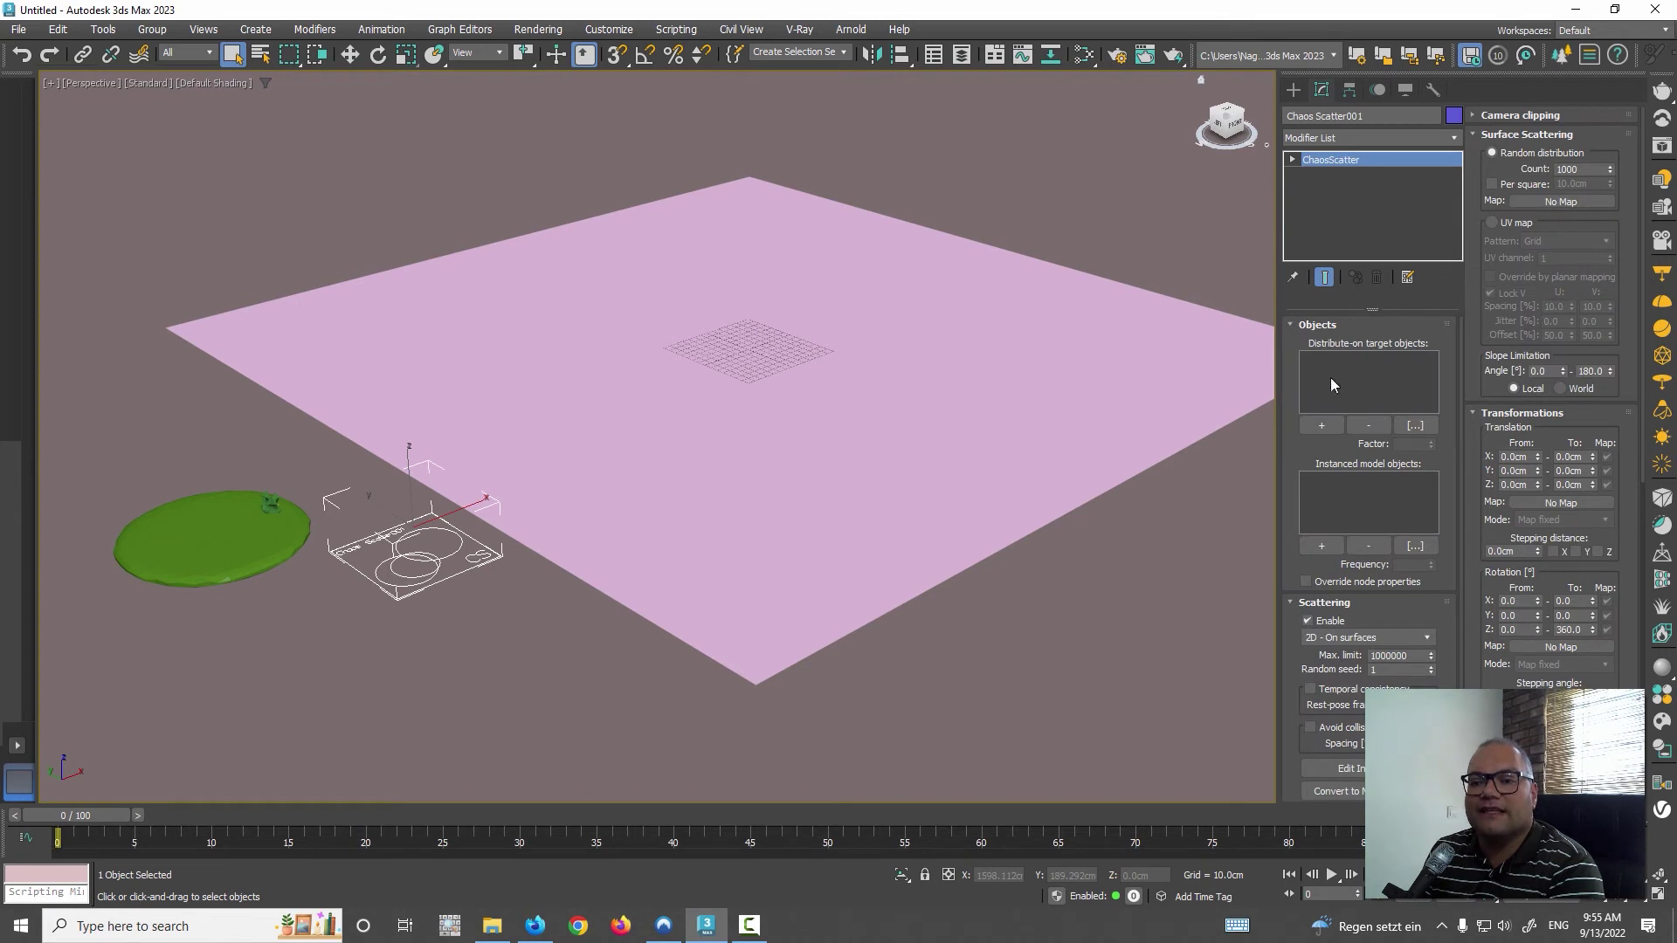
Scatter onto Plane001 using Woodland Forget-me-not, Sow Thistle and Short Grass as instanced models.
click(1318, 427)
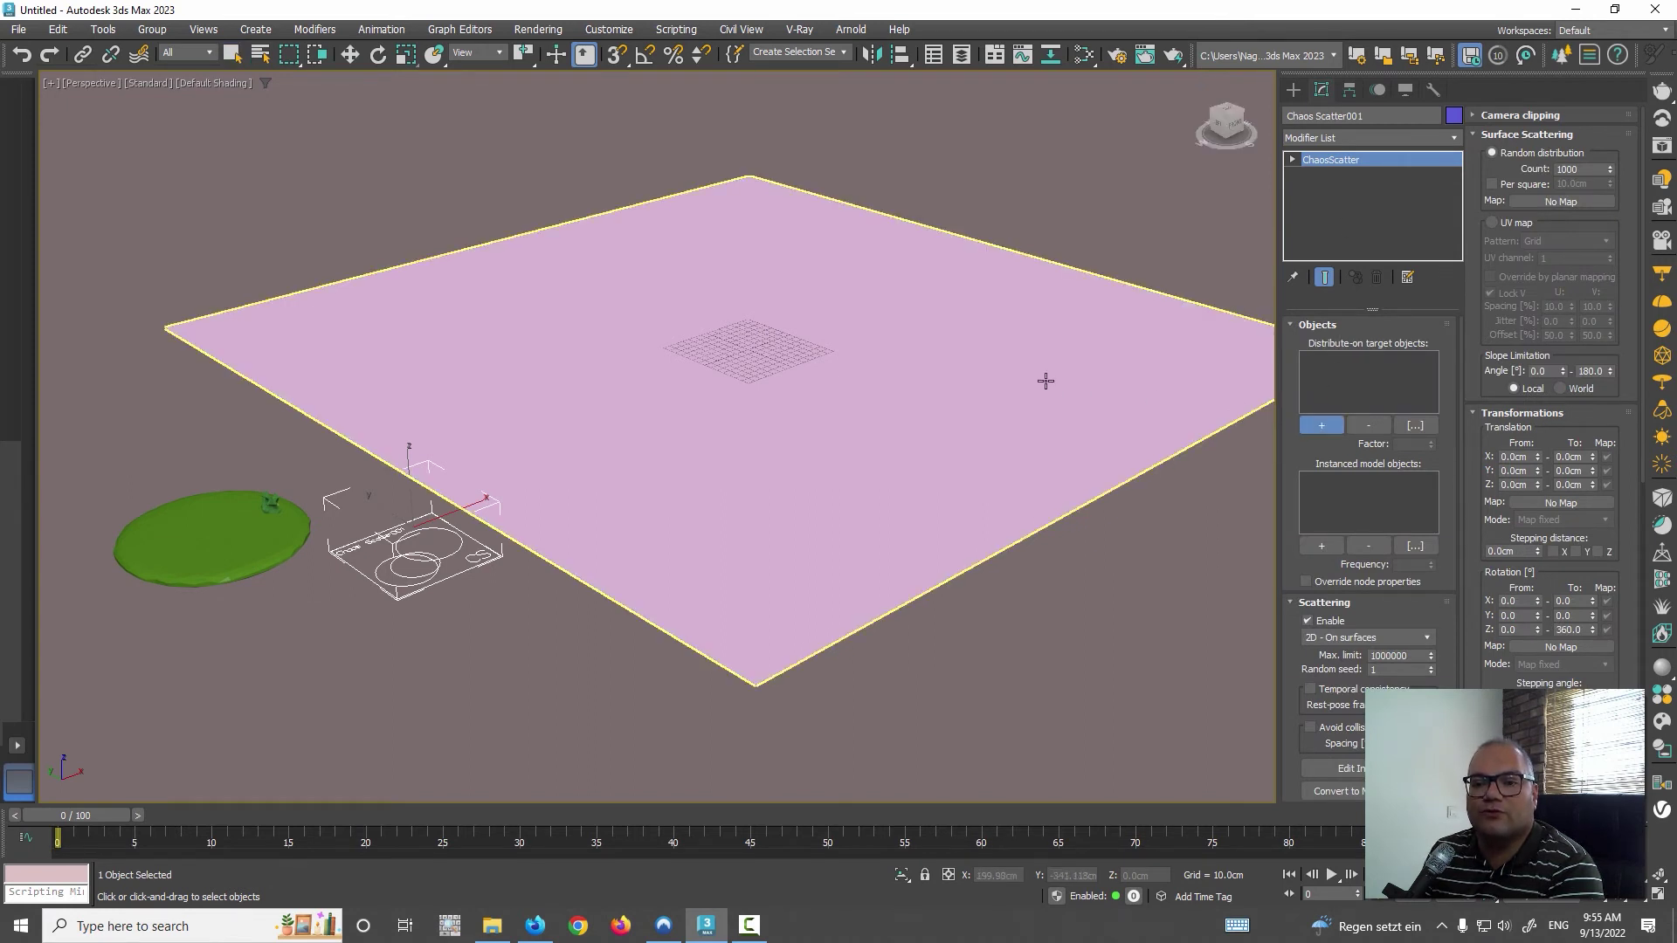
click(1002, 372)
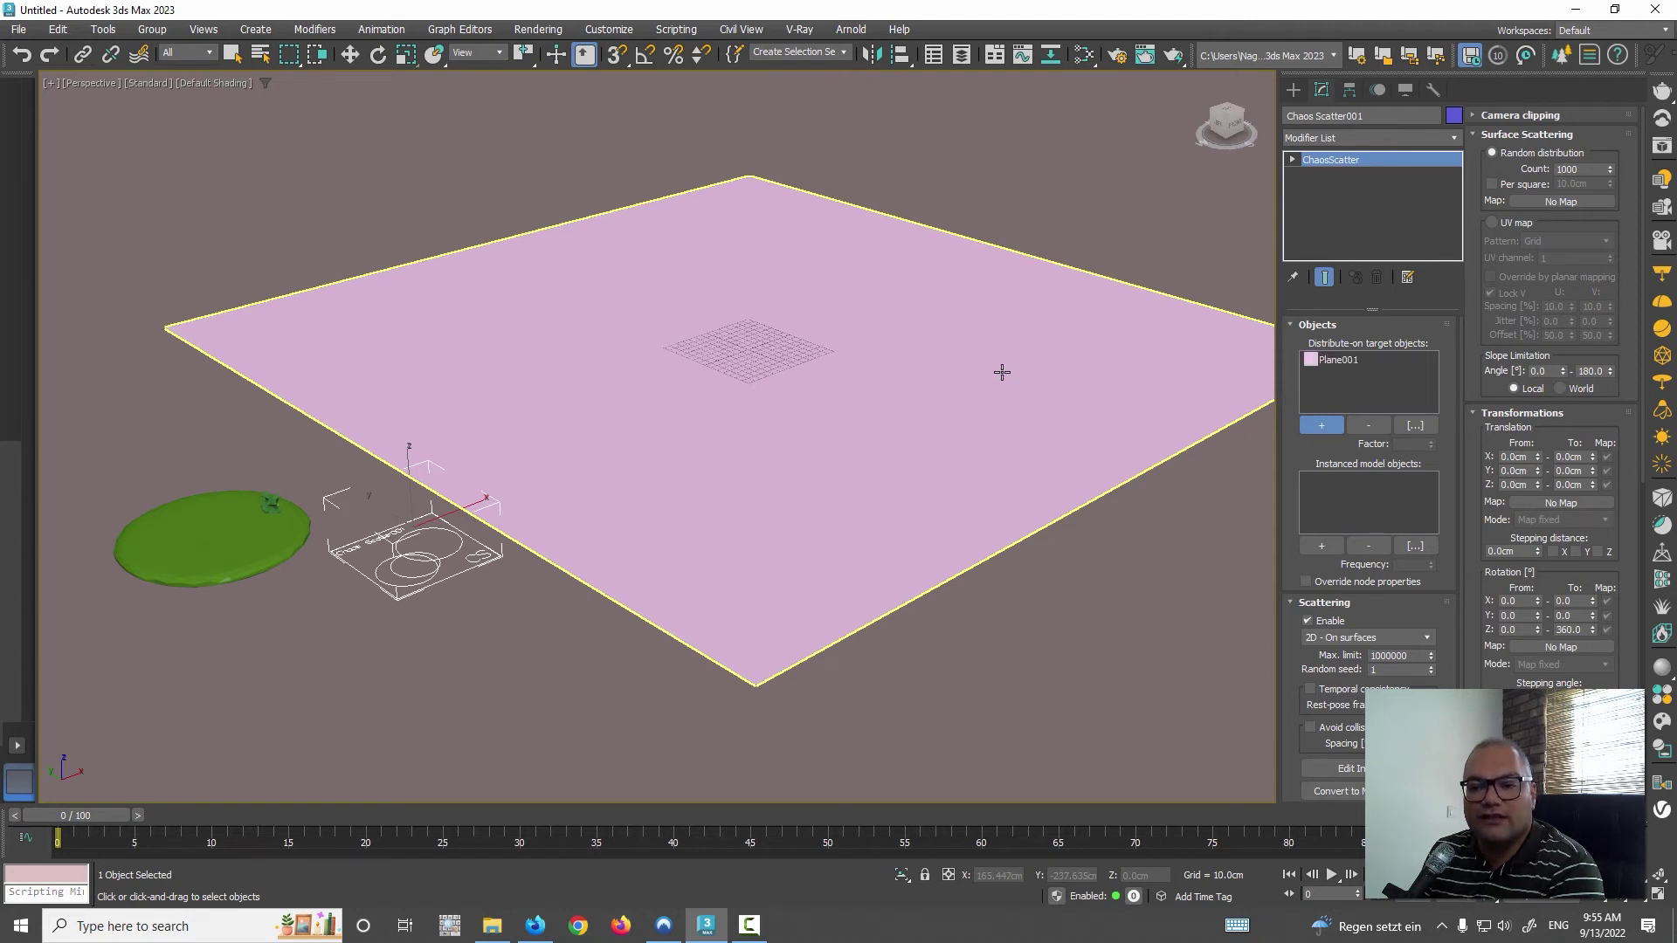
click(1322, 546)
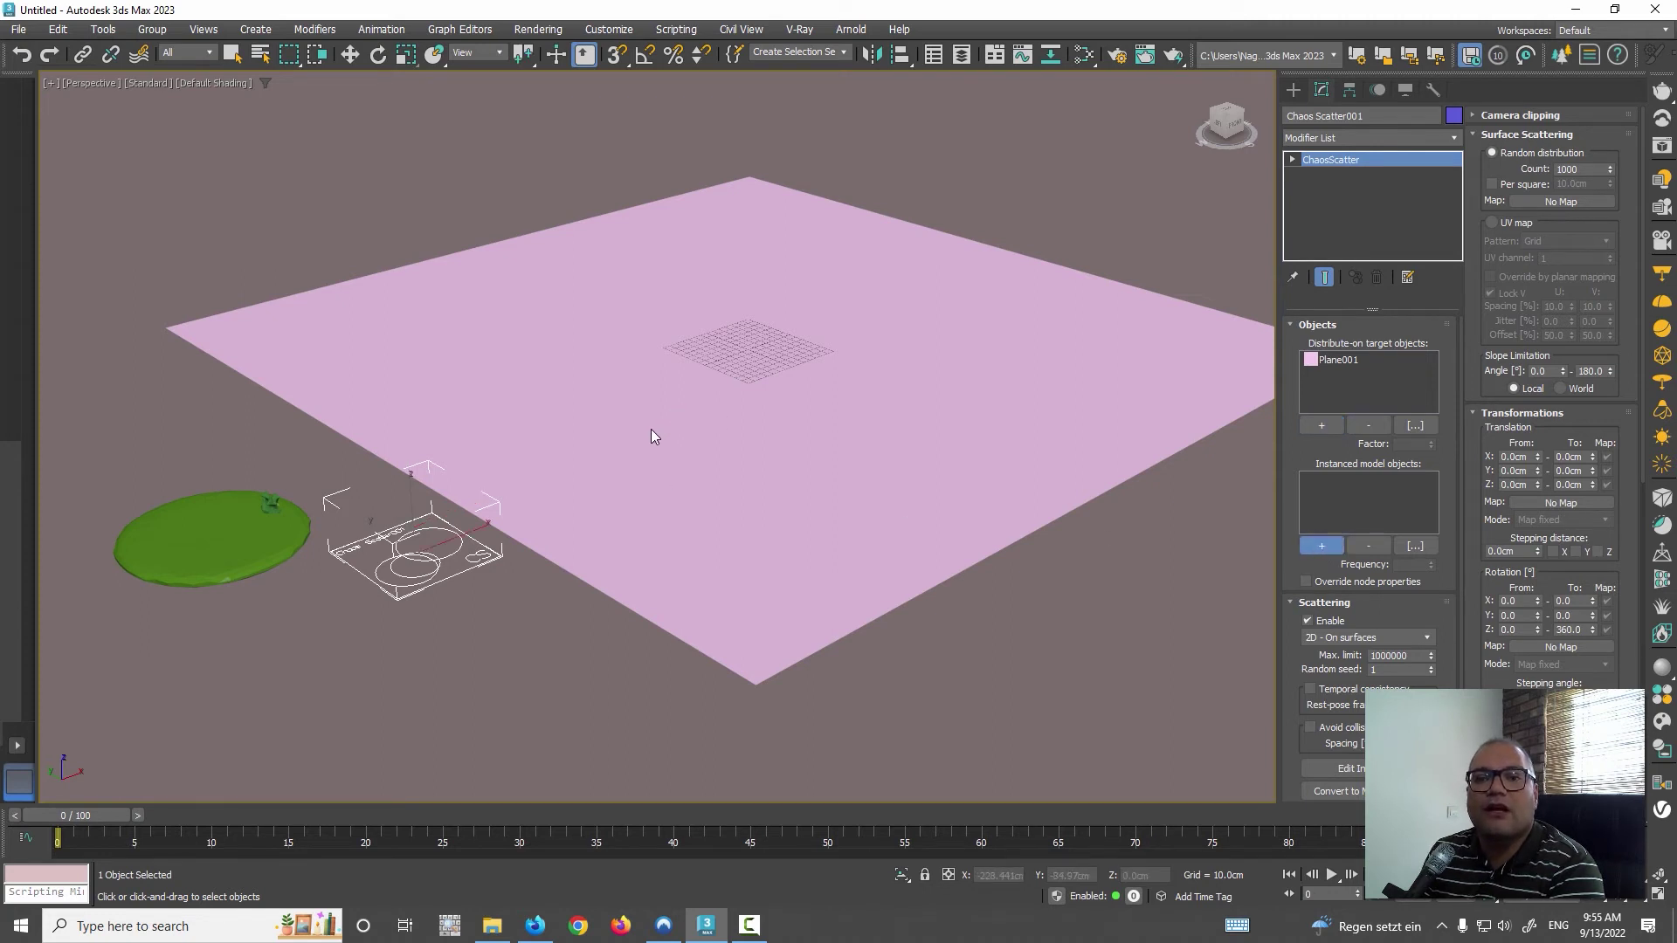
click(936, 55)
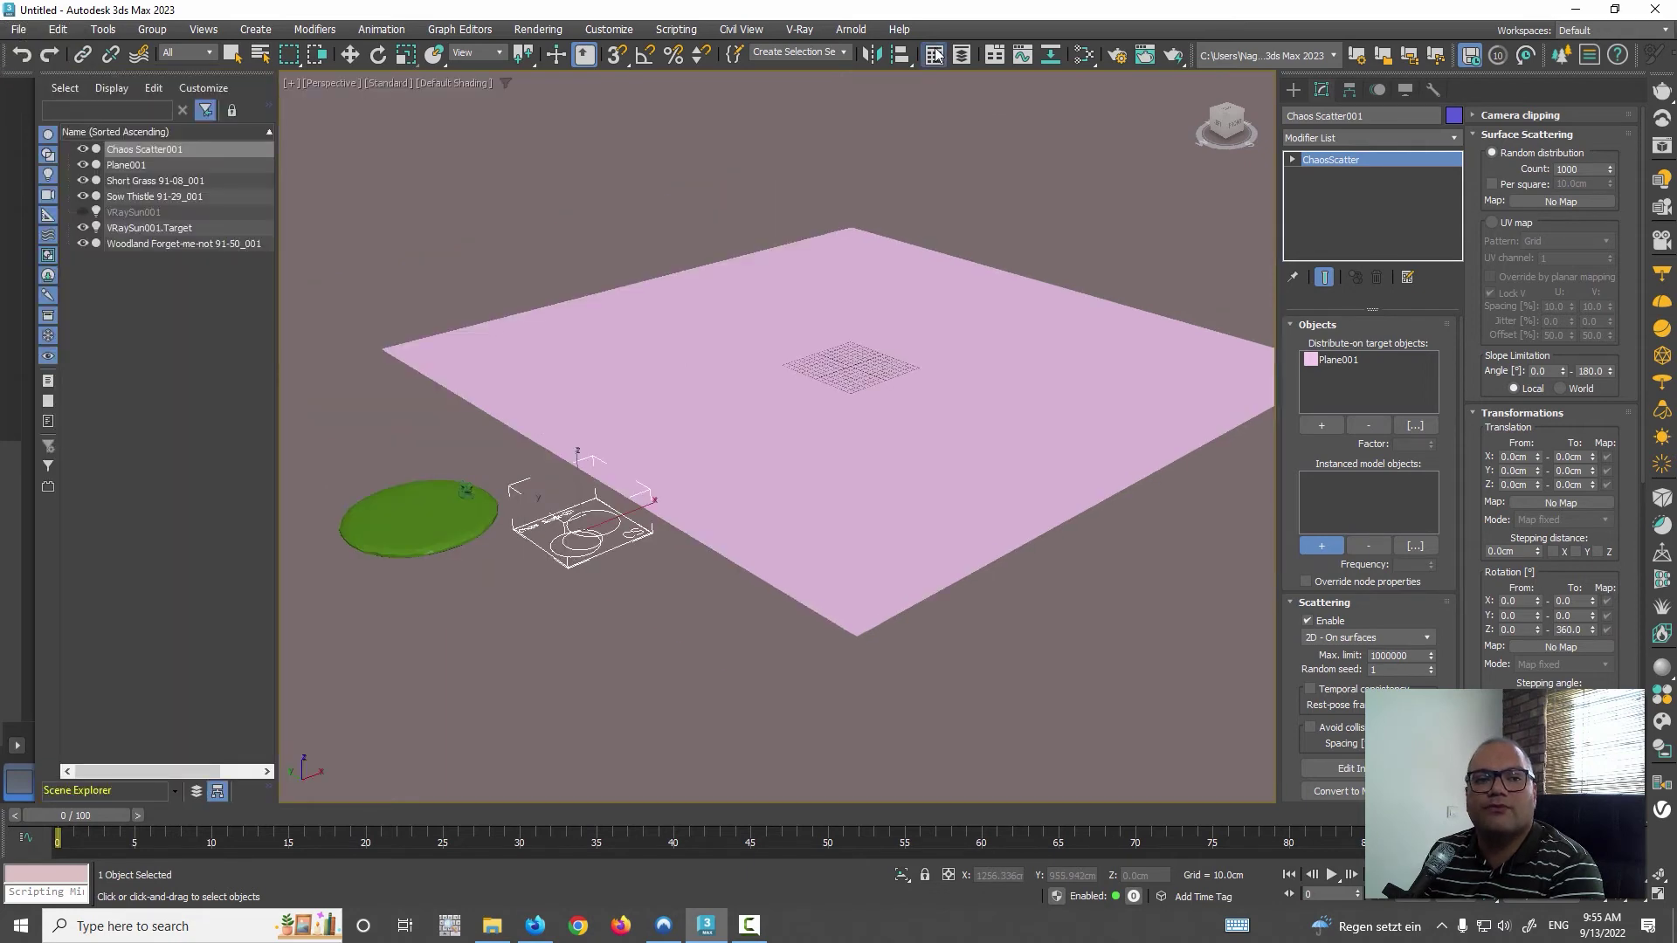
click(162, 244)
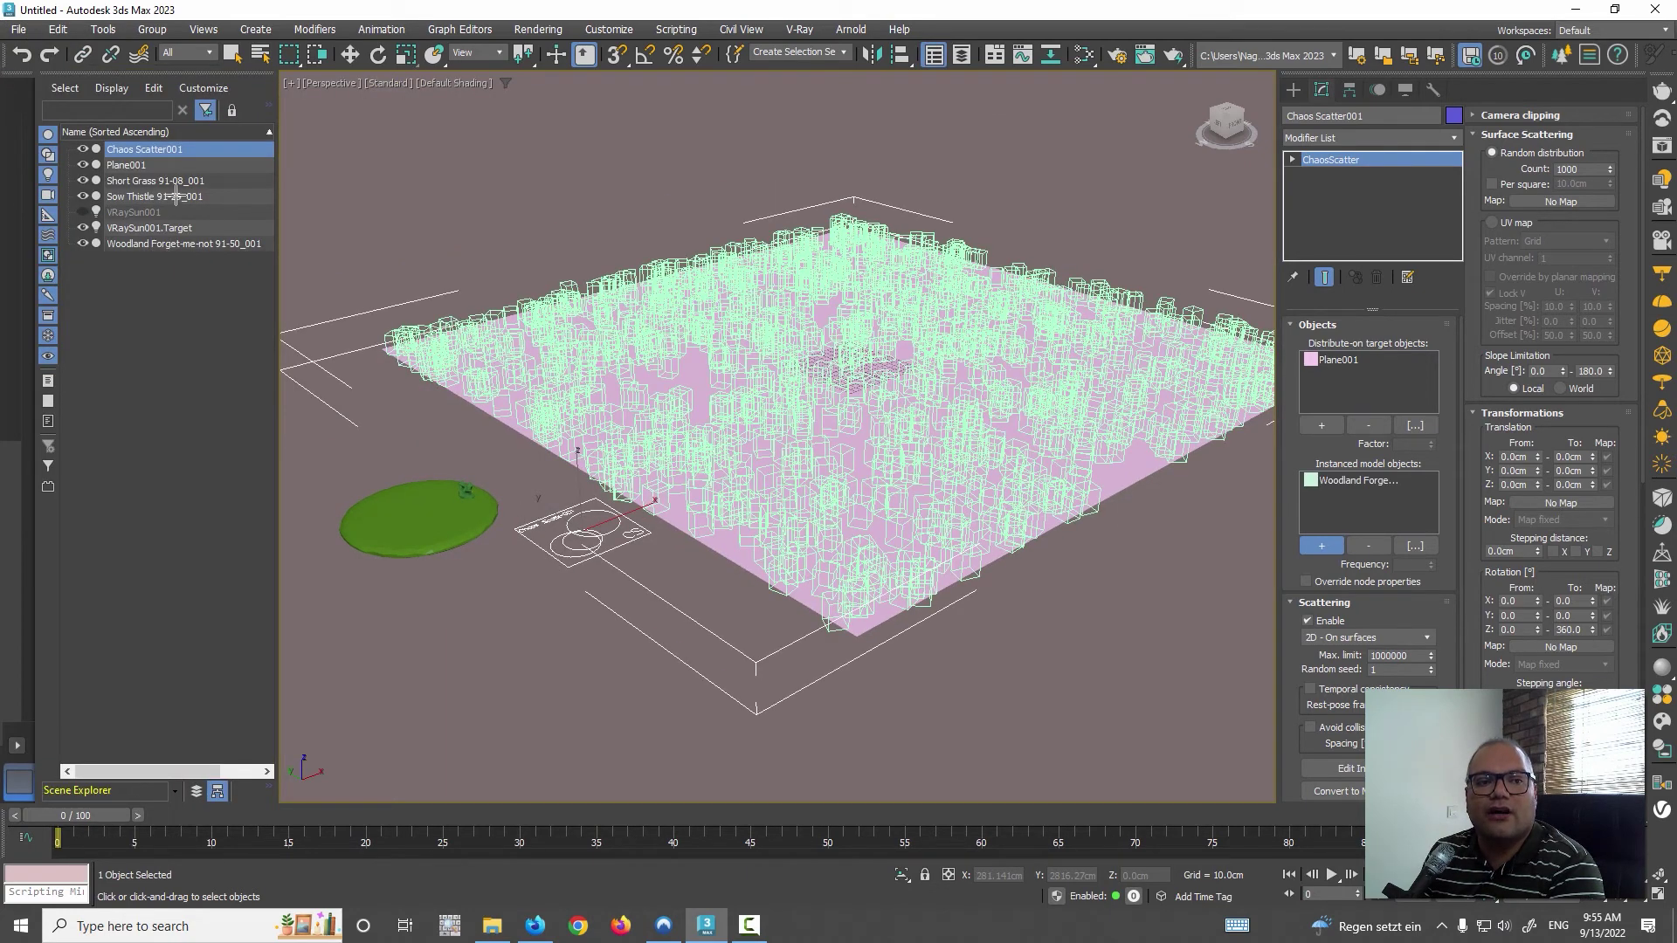
click(177, 195)
click(188, 182)
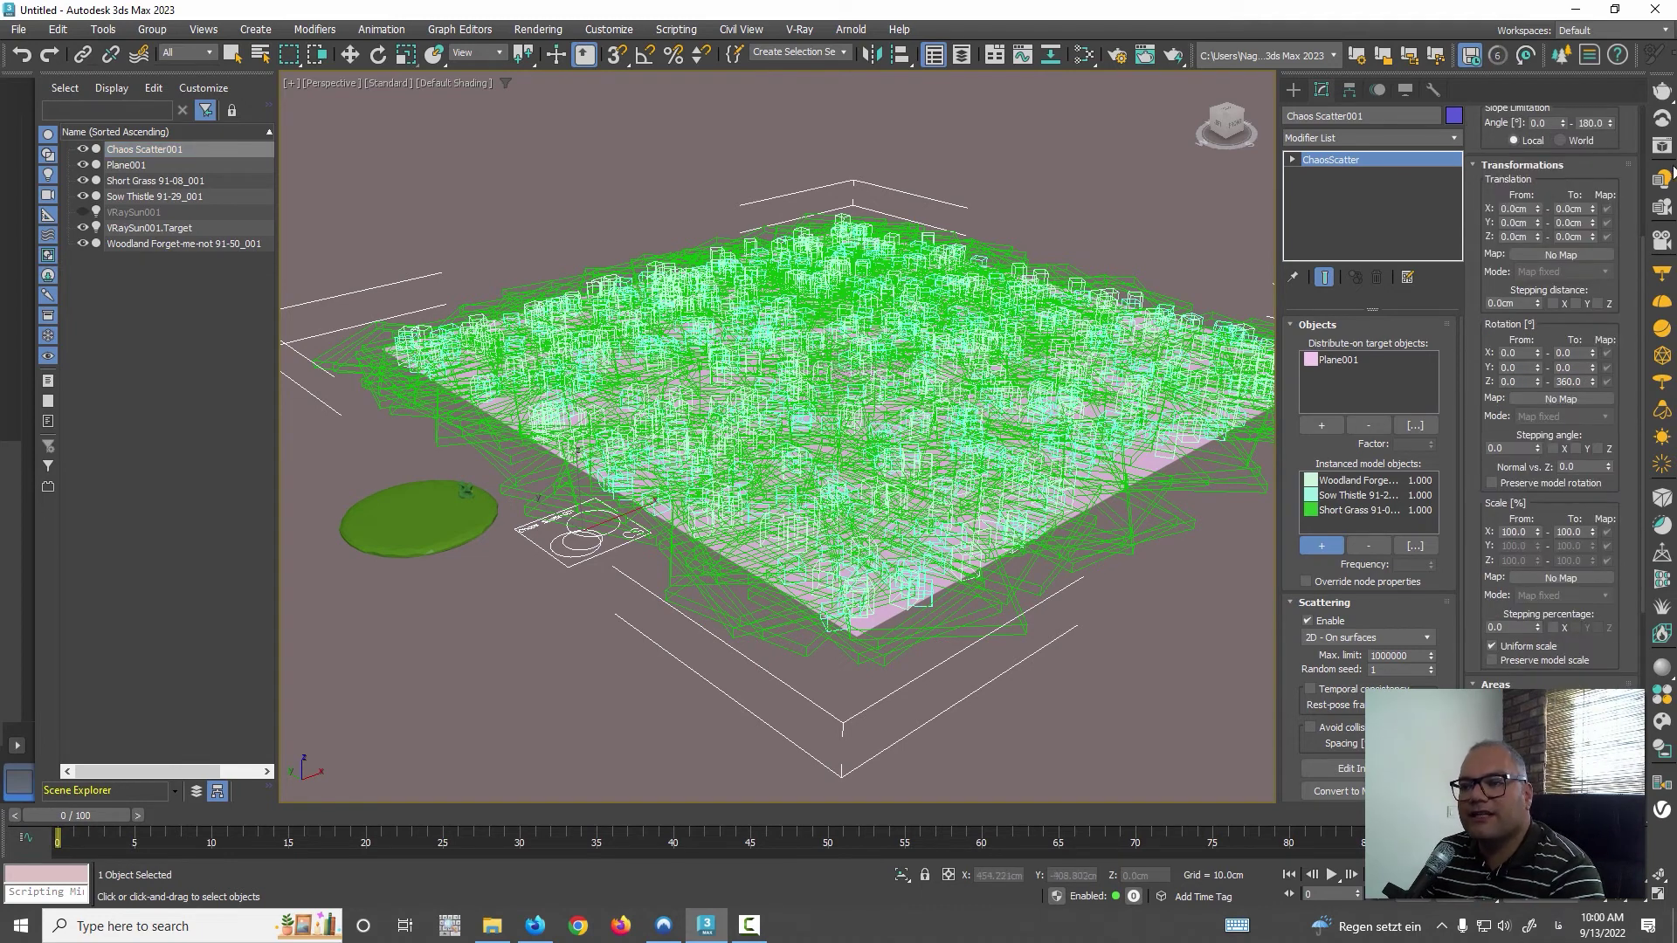
Render the scattered grass-and-flower meadow interactively in the V-Ray Frame Buffer.
click(1662, 153)
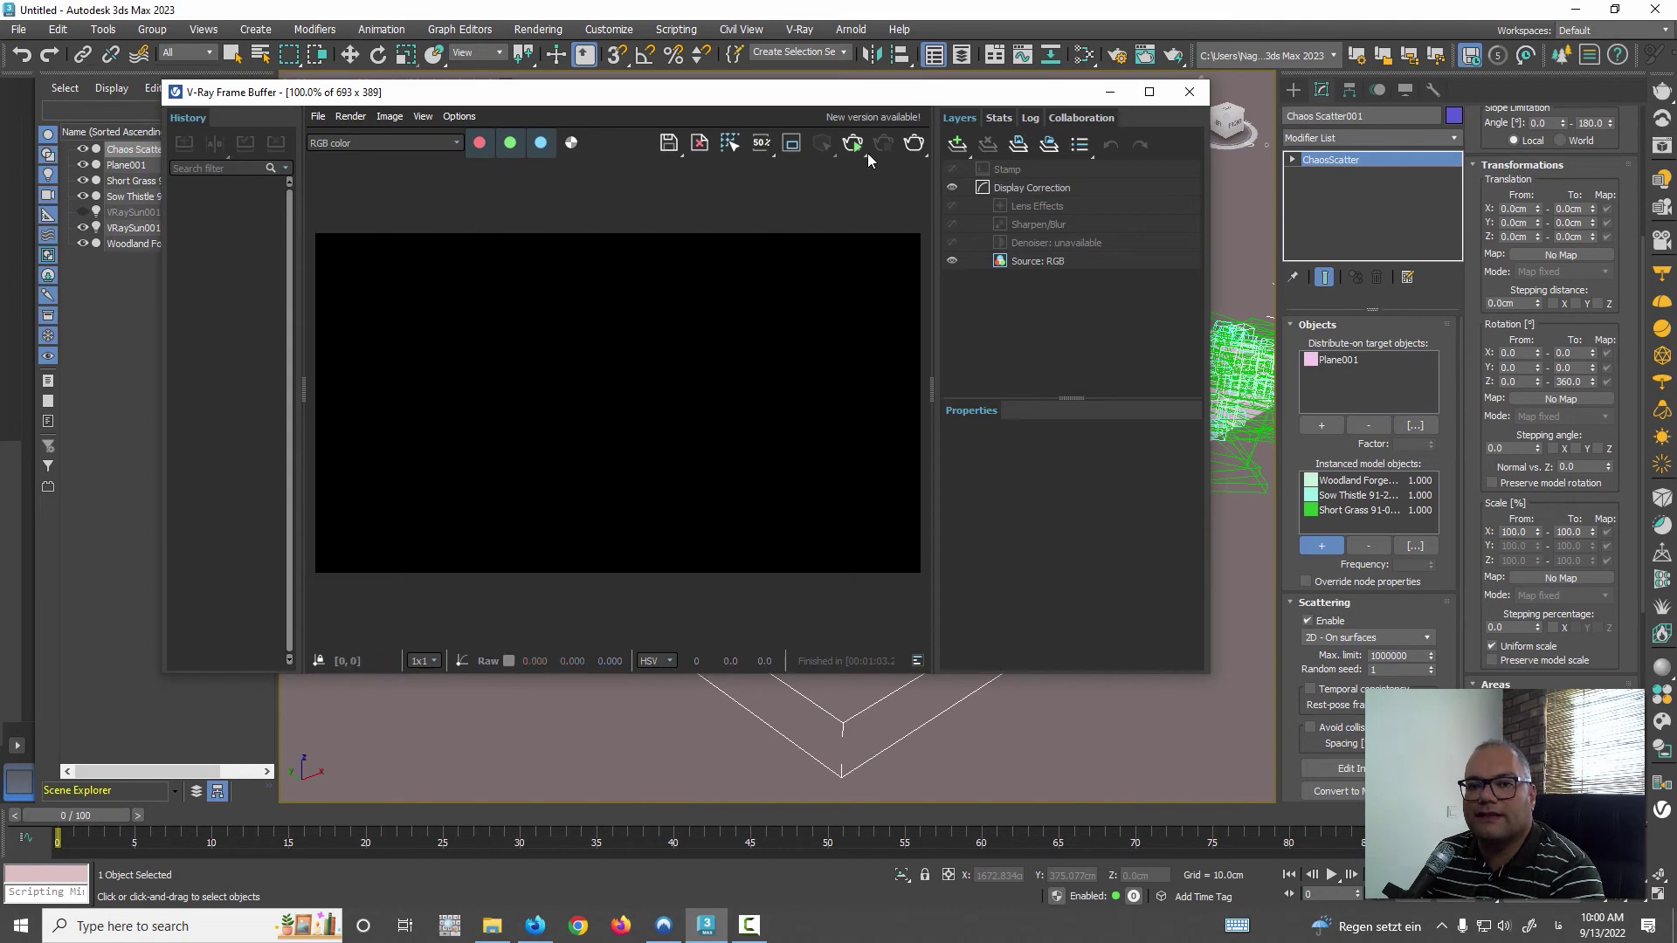
click(863, 150)
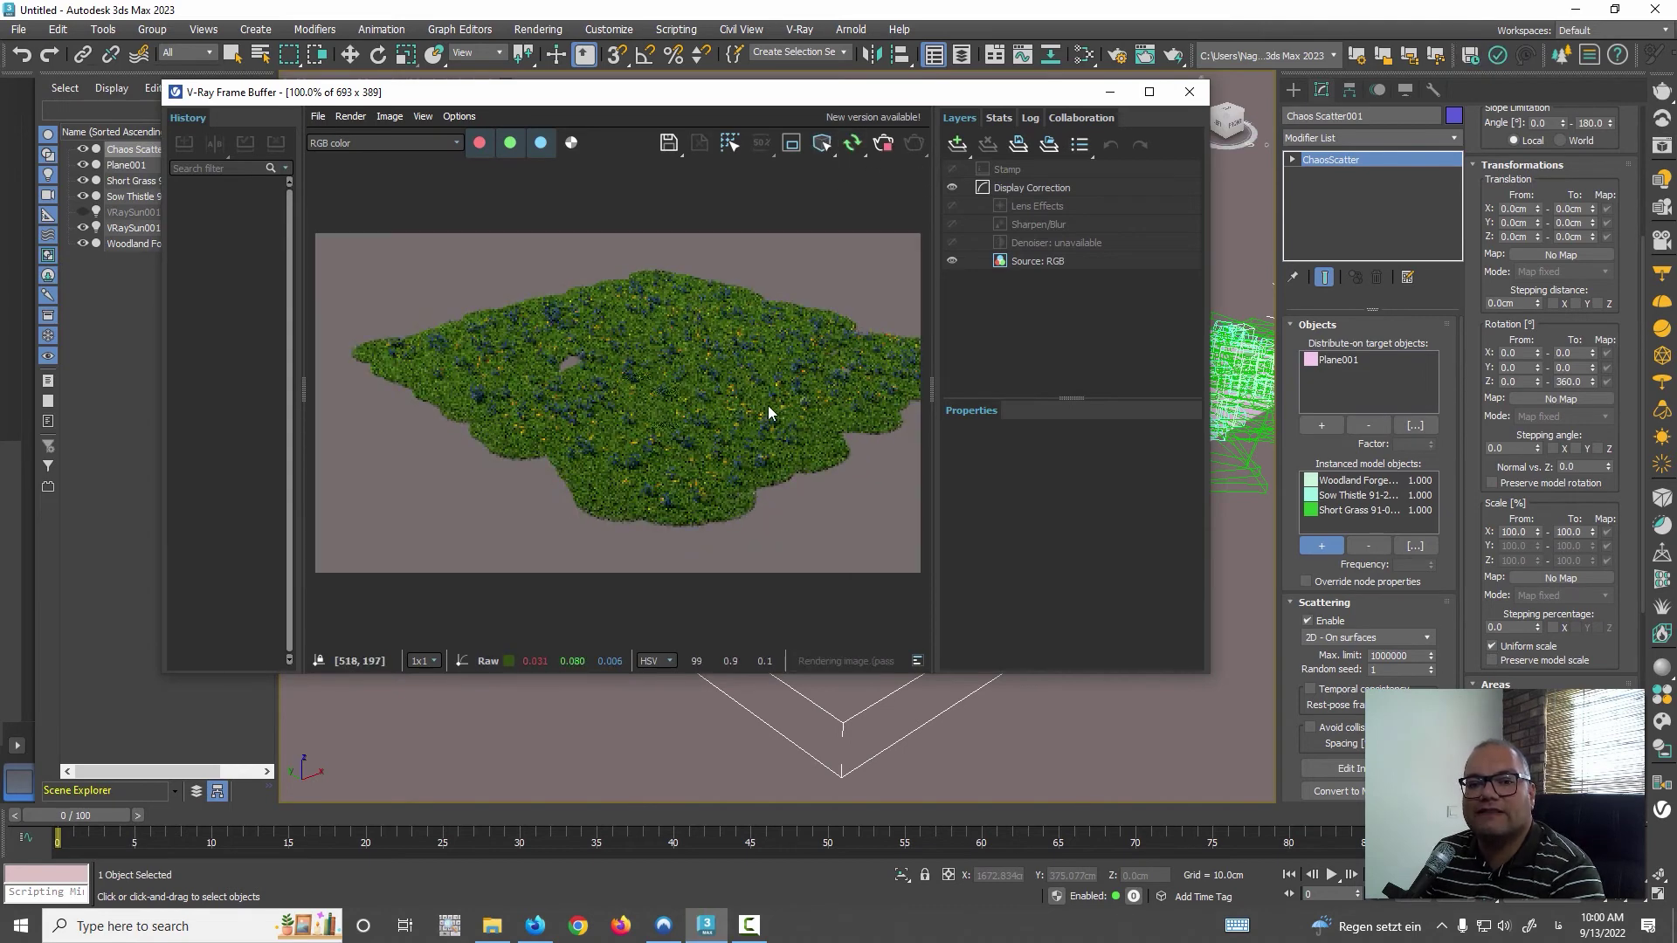
scroll(812, 400, up, 1)
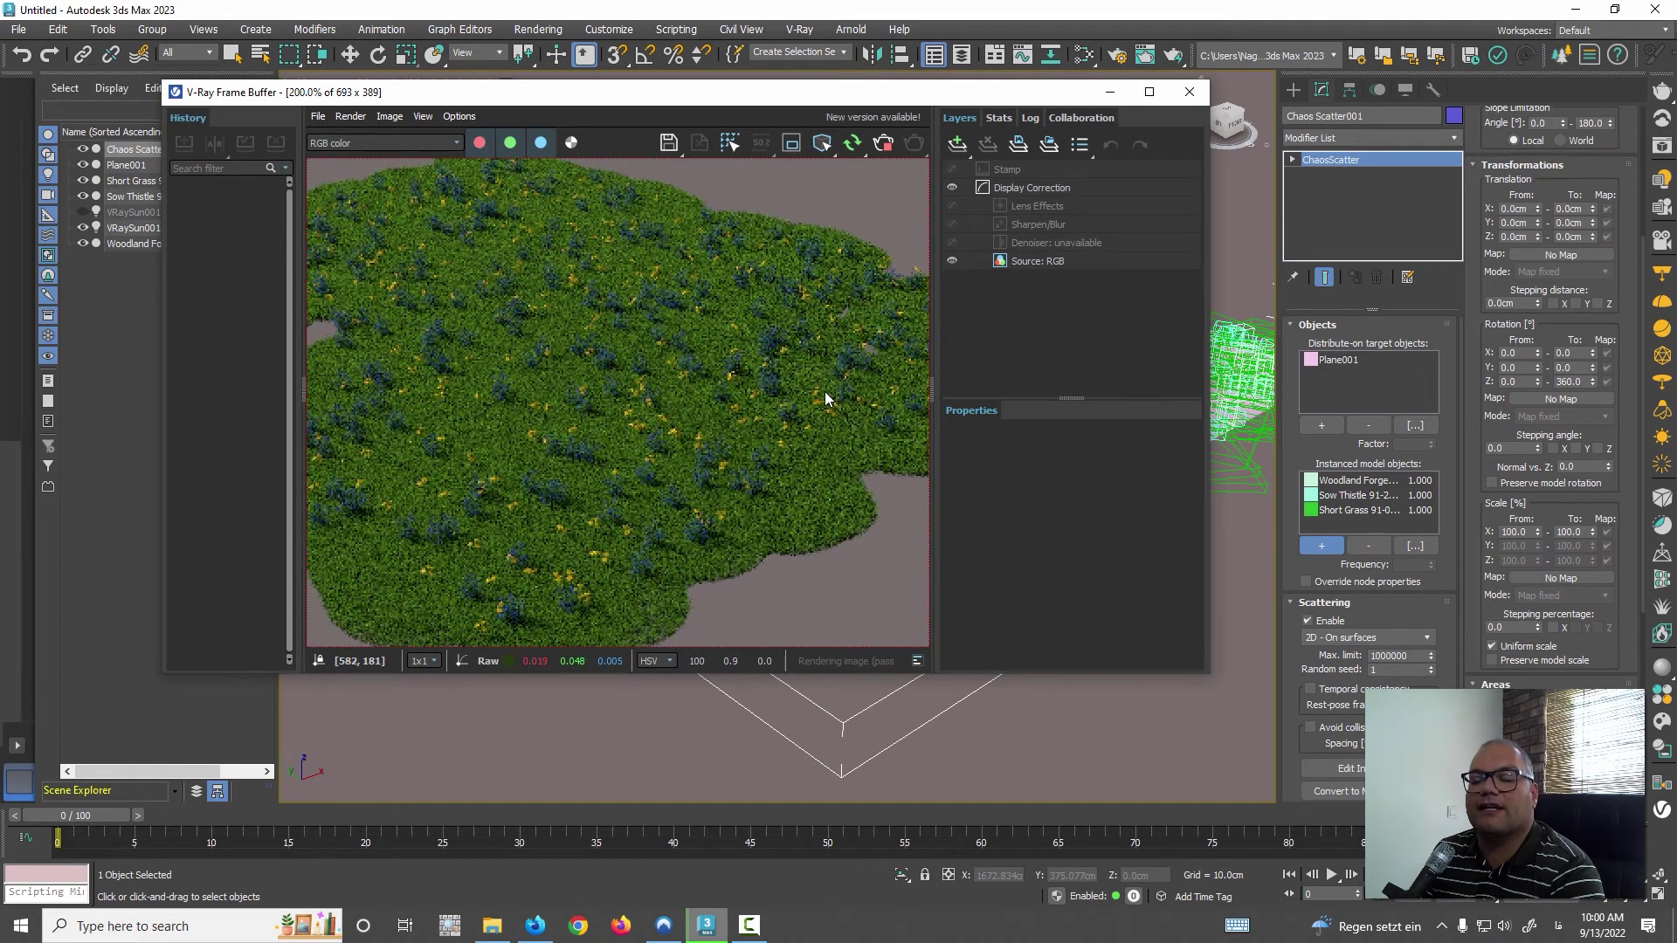